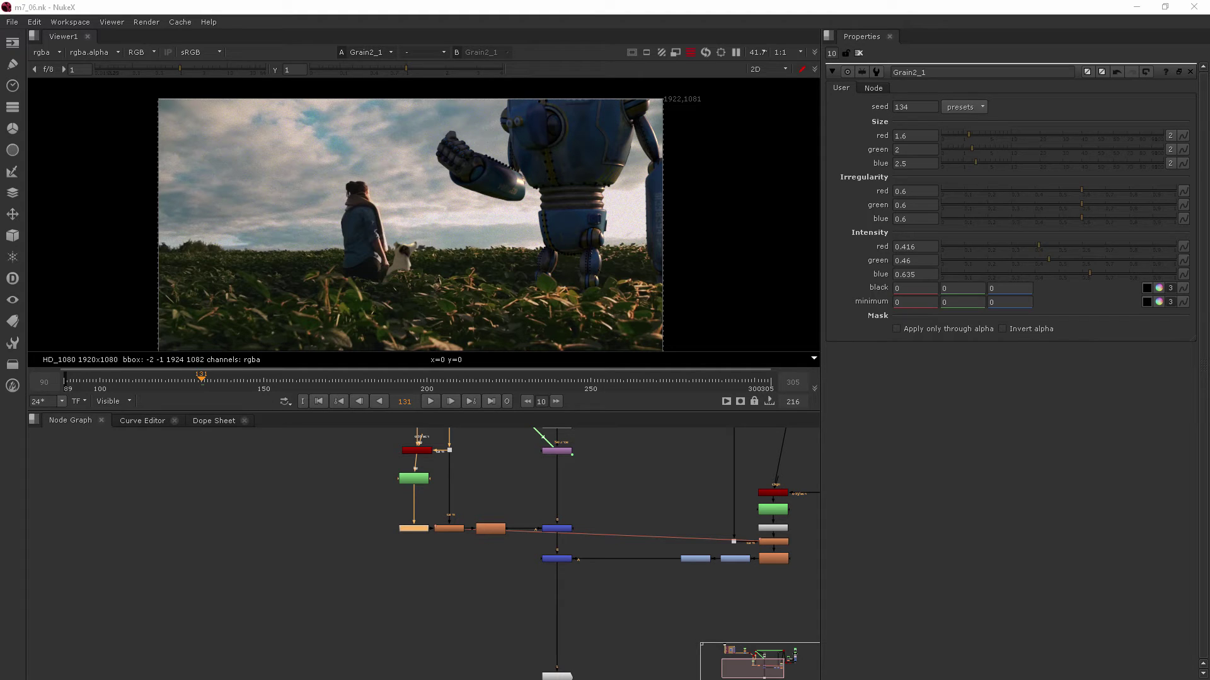
# - Create a Glint node from the 'glin' search and insert it into the pipe above Grain2_1
pyautogui.click(417, 561)
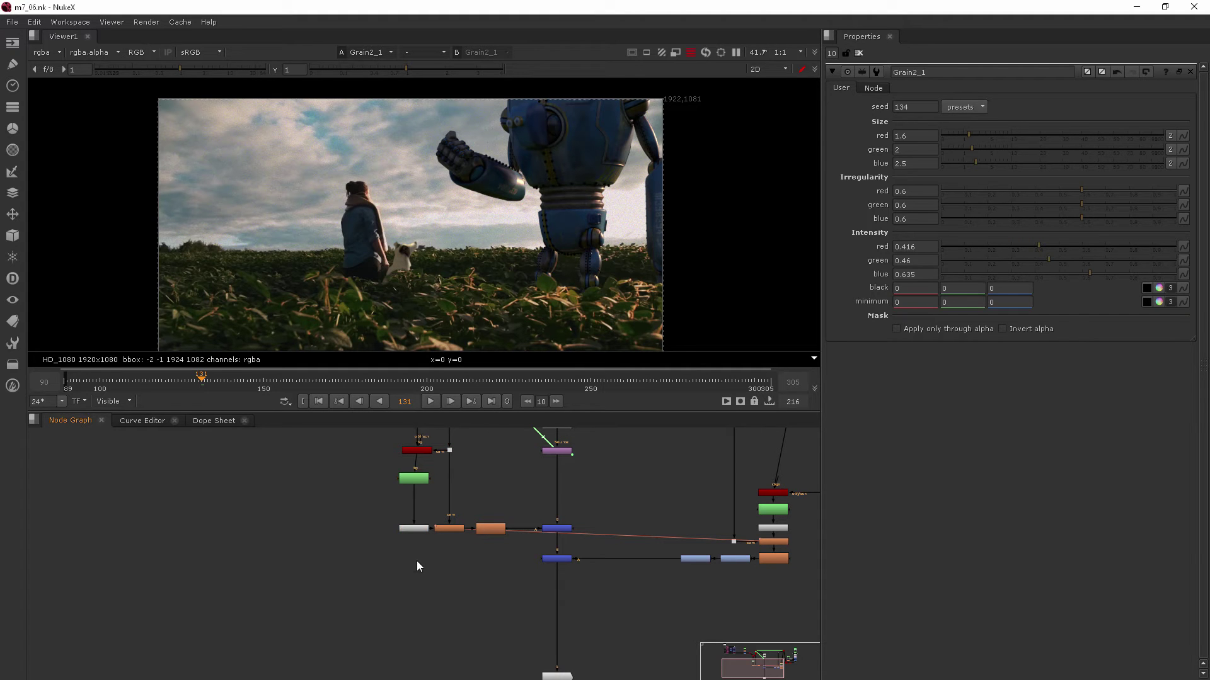
pyautogui.press('Tab')
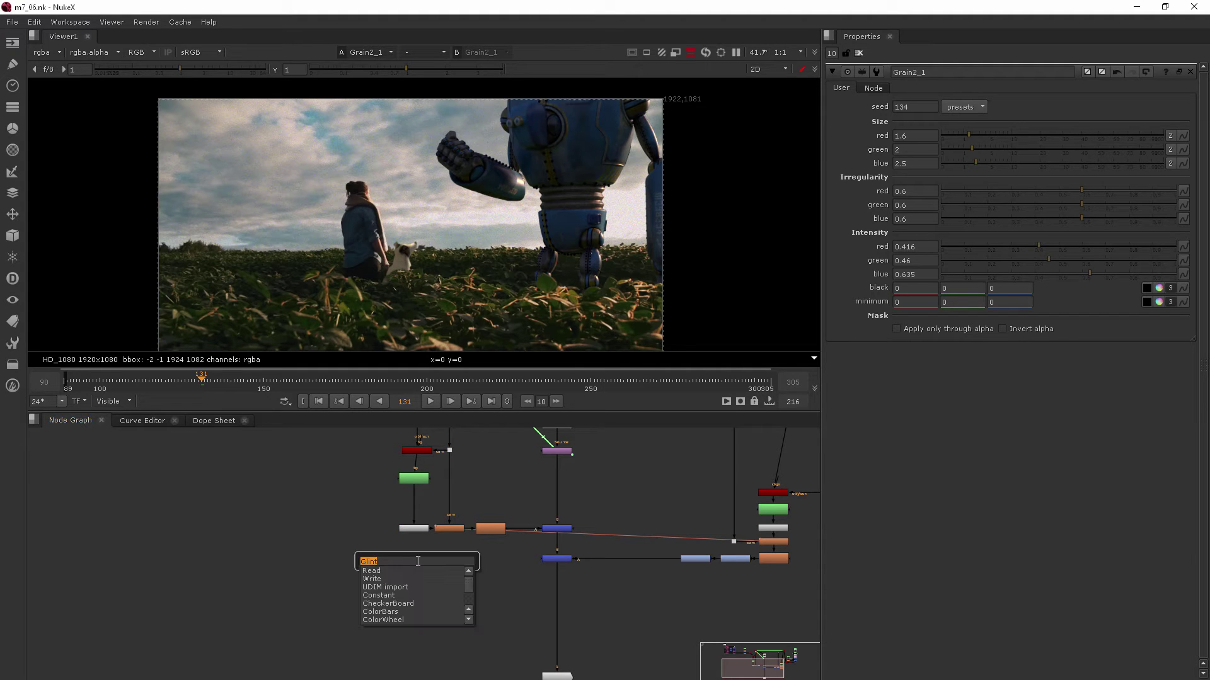
pyautogui.write('glin')
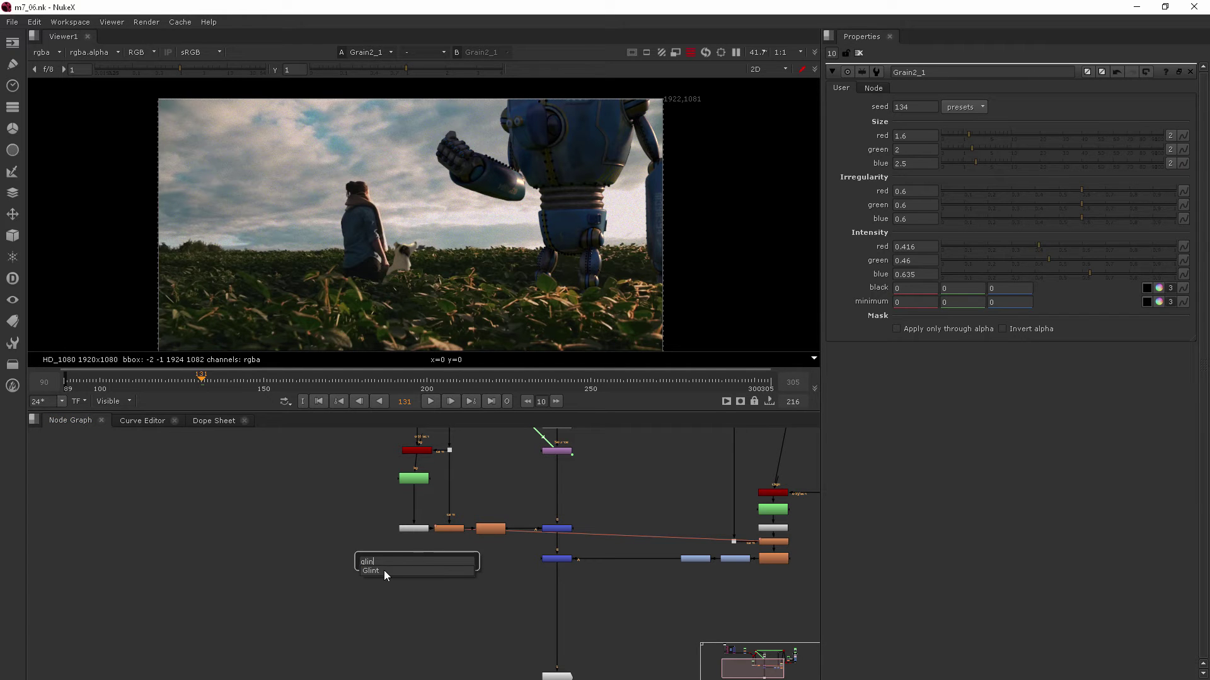
pyautogui.click(383, 572)
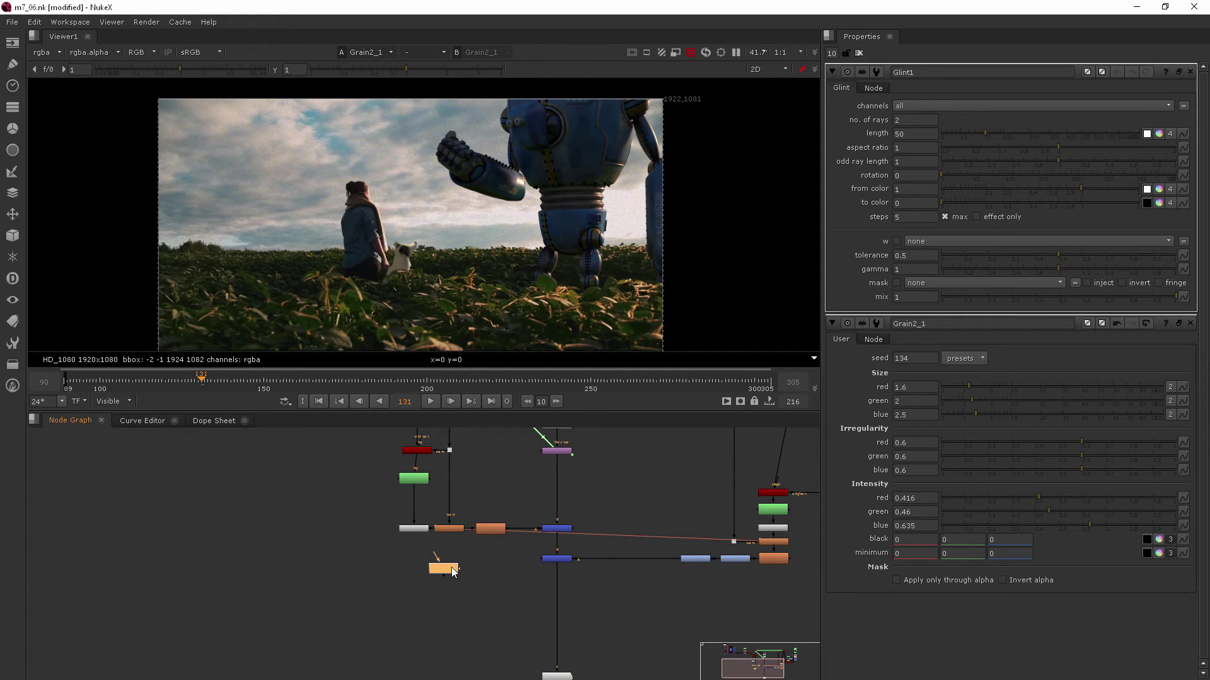
pyautogui.moveTo(452, 572); pyautogui.dragTo(567, 619)
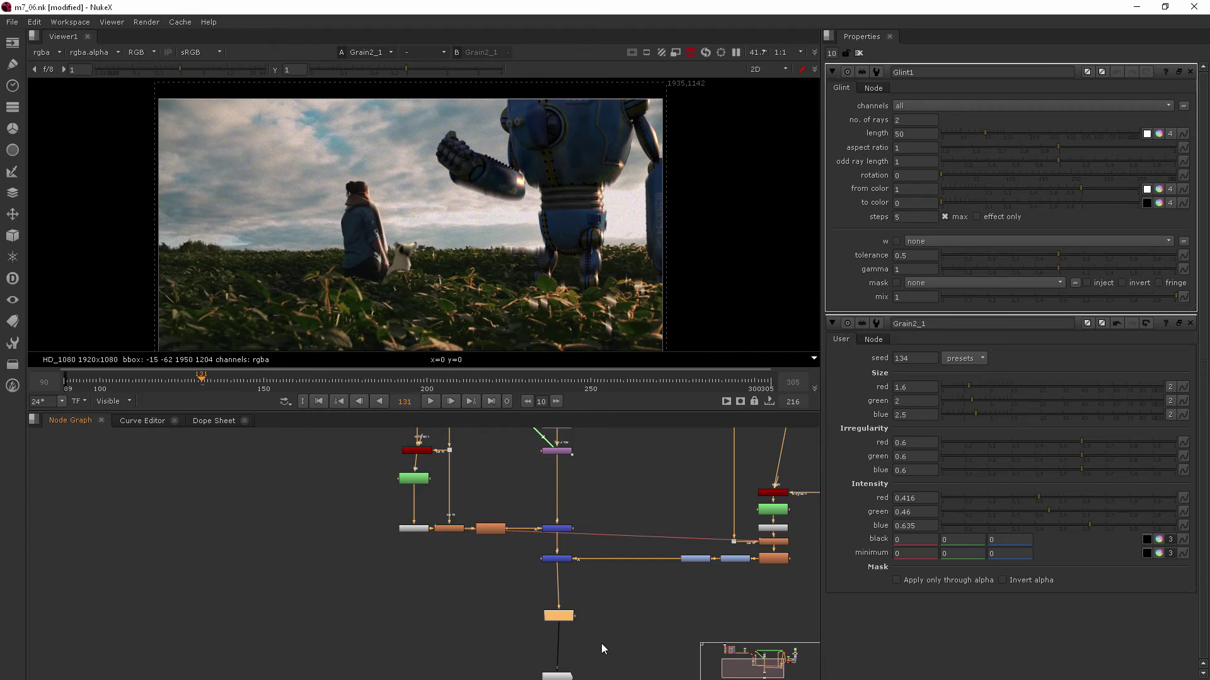
pyautogui.moveTo(601, 644); pyautogui.dragTo(504, 528, button='middle')
pyautogui.scroll(5, 498, 522)
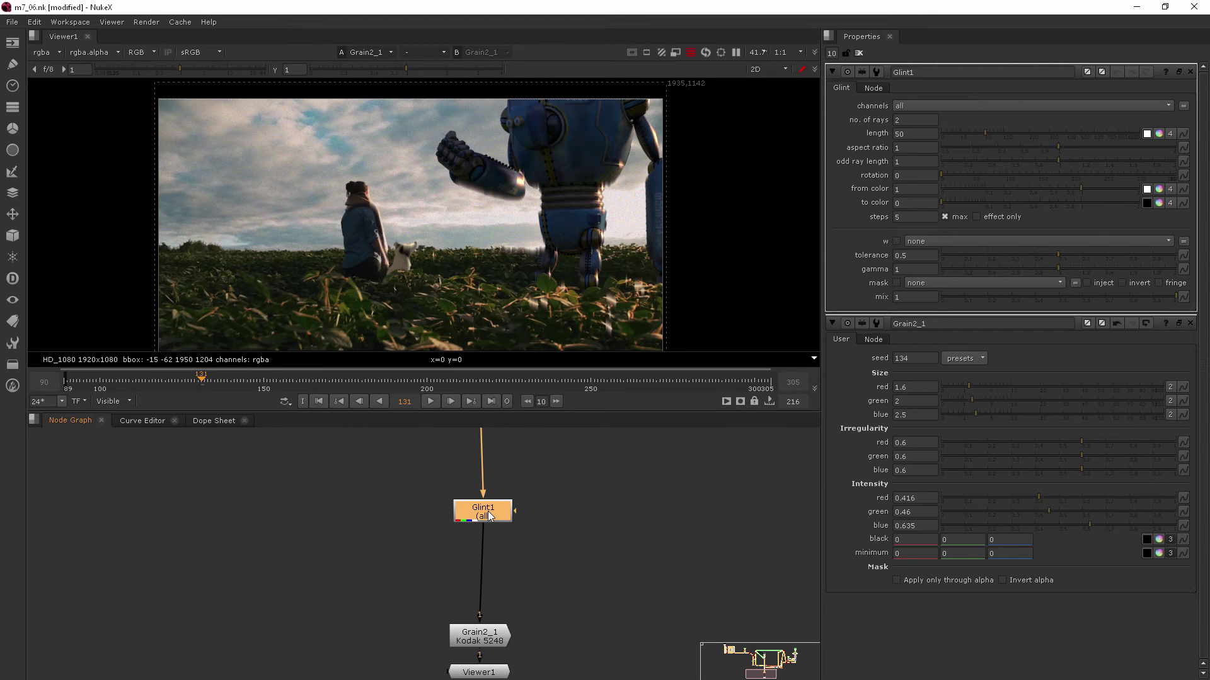
pyautogui.moveTo(489, 517); pyautogui.dragTo(486, 518)
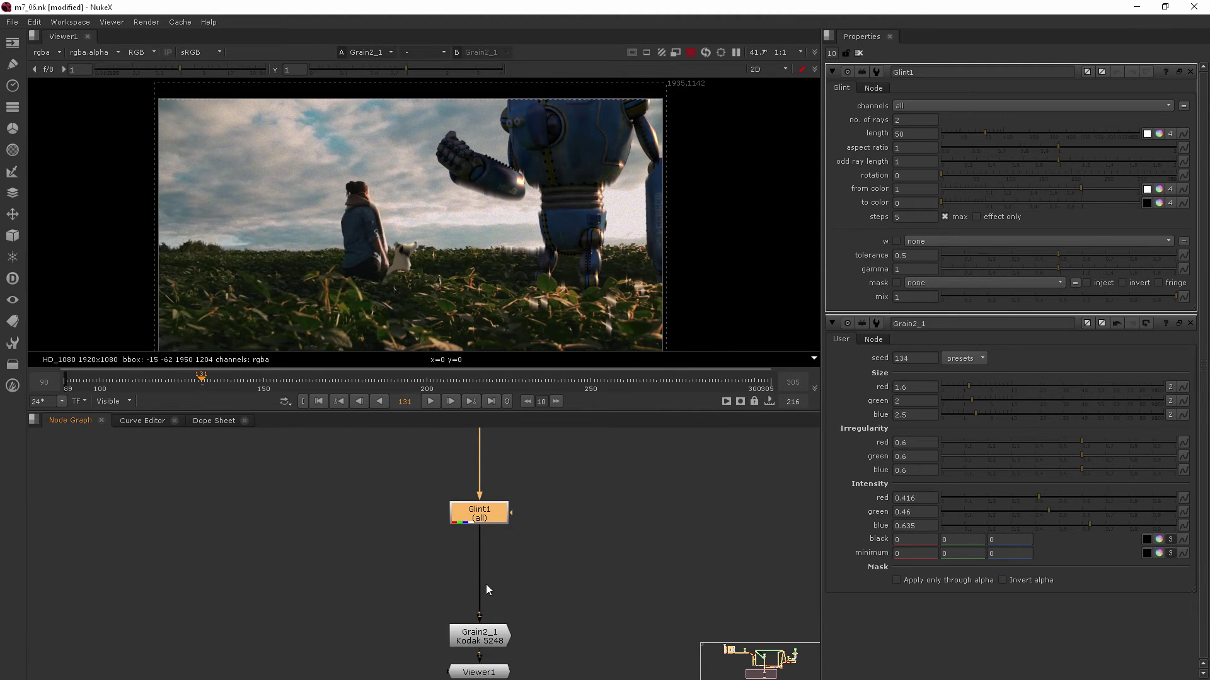
# - Set Glint1's ray length to 265 and inspect the streaks on the robot's upper body
pyautogui.scroll(-4, 482, 520)
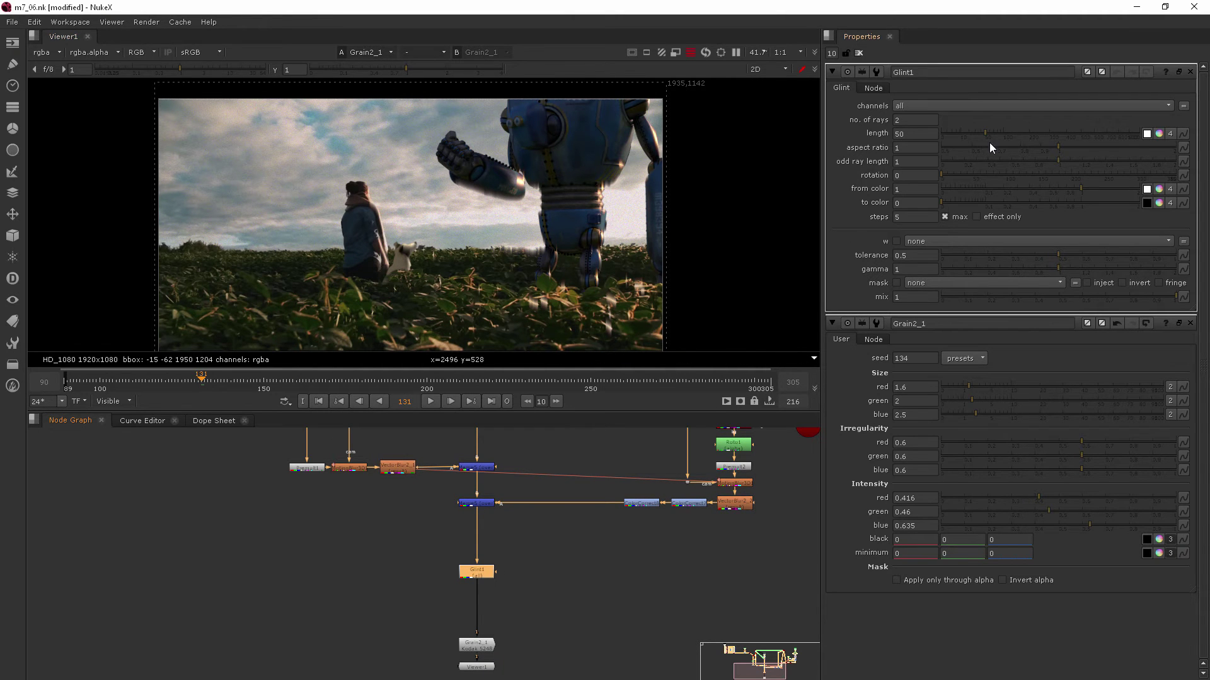
pyautogui.click(1042, 133)
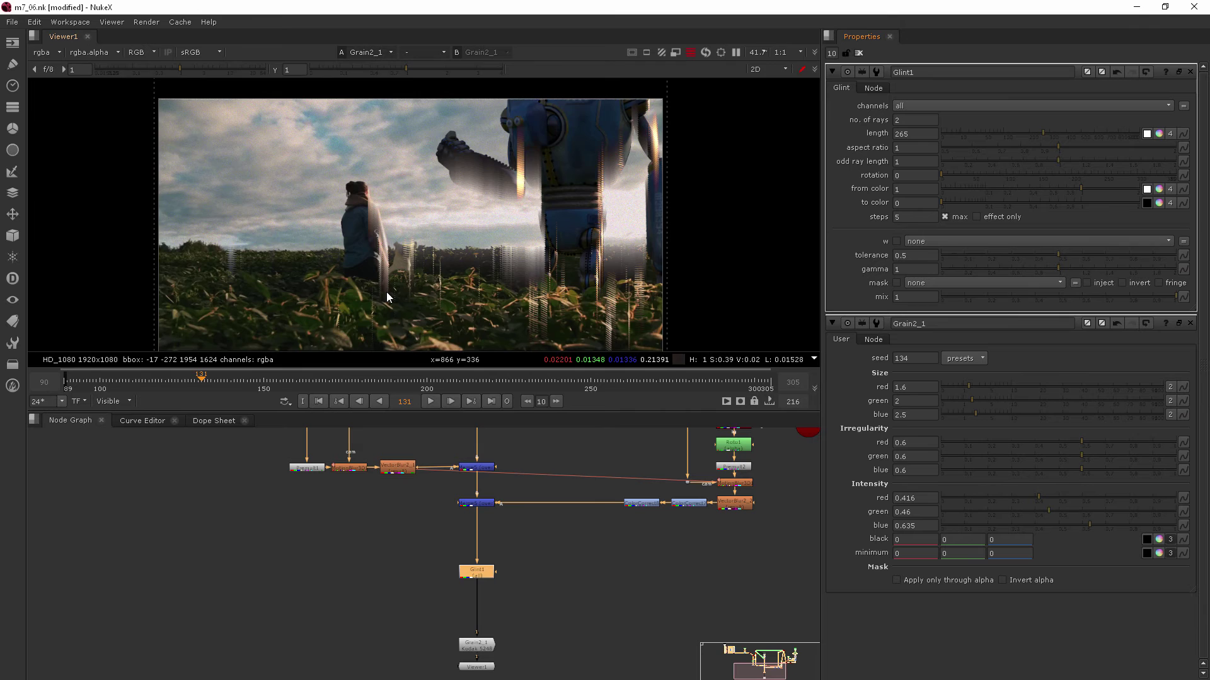
pyautogui.scroll(6, 396, 259)
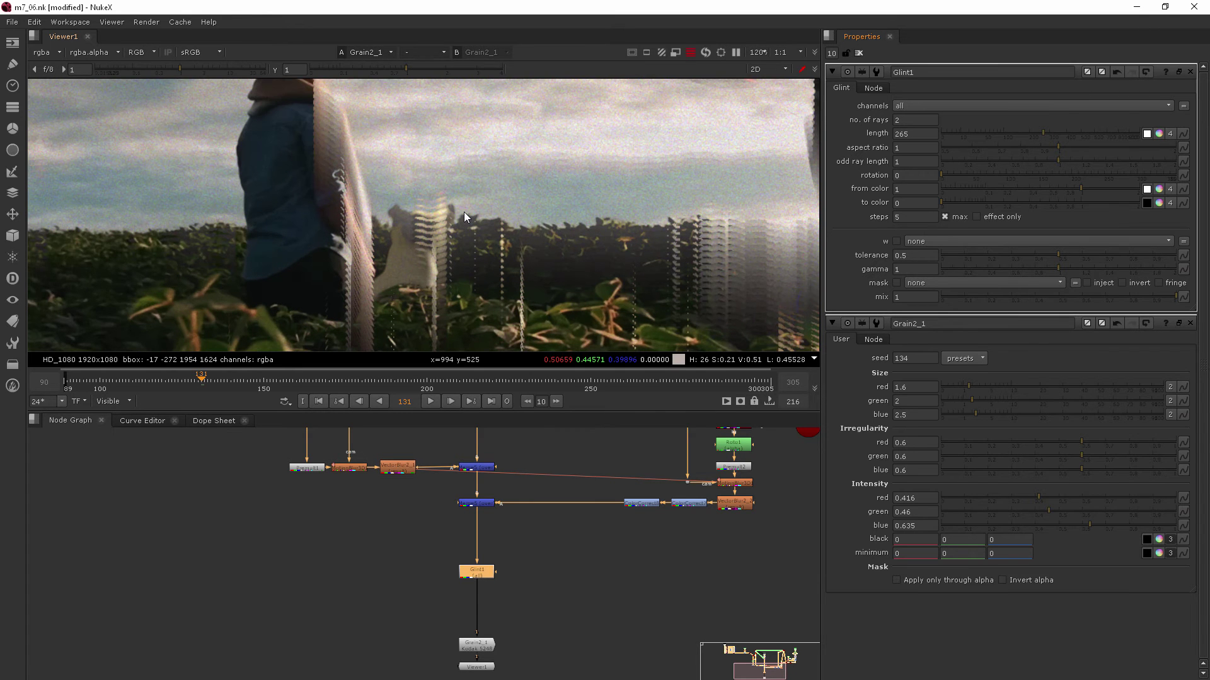
pyautogui.scroll(-4, 281, 195)
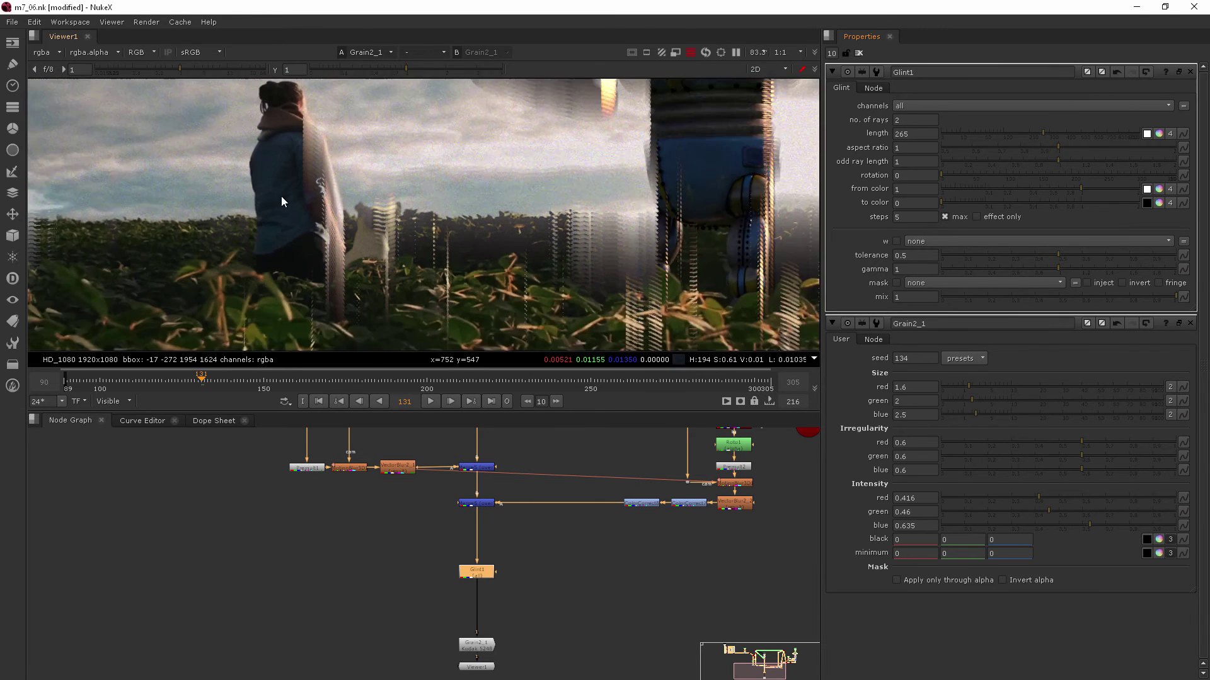
pyautogui.moveTo(600, 153); pyautogui.dragTo(546, 215, button='middle')
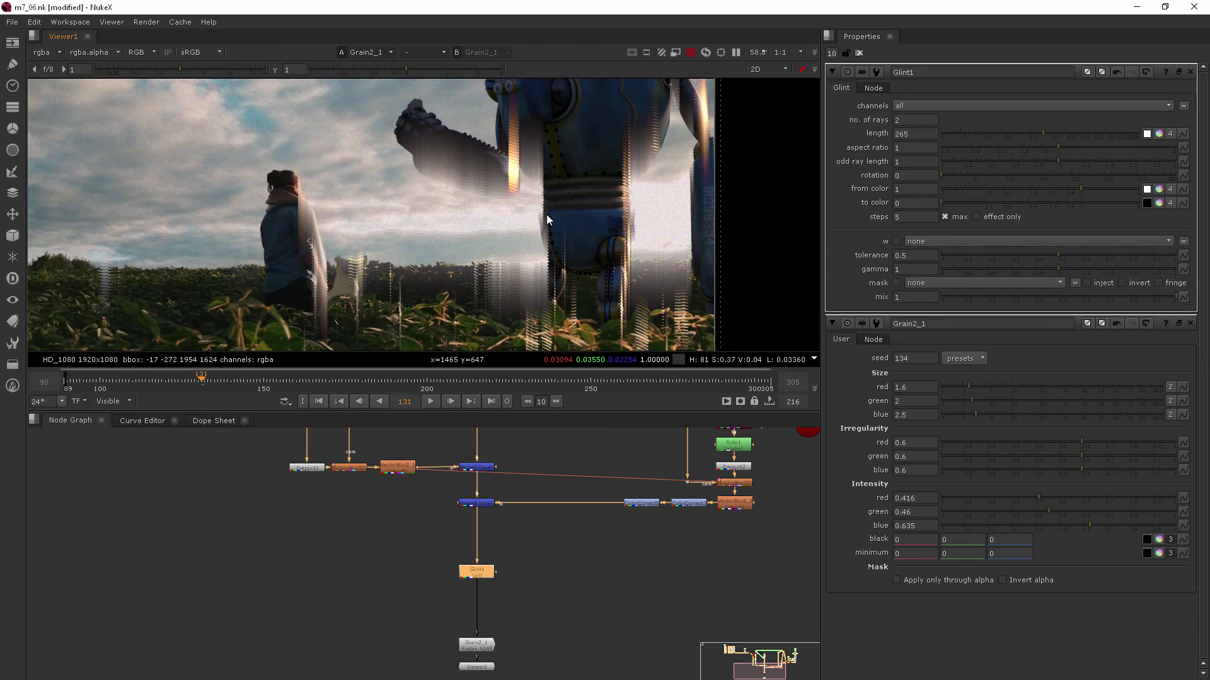
pyautogui.scroll(-2, 546, 214)
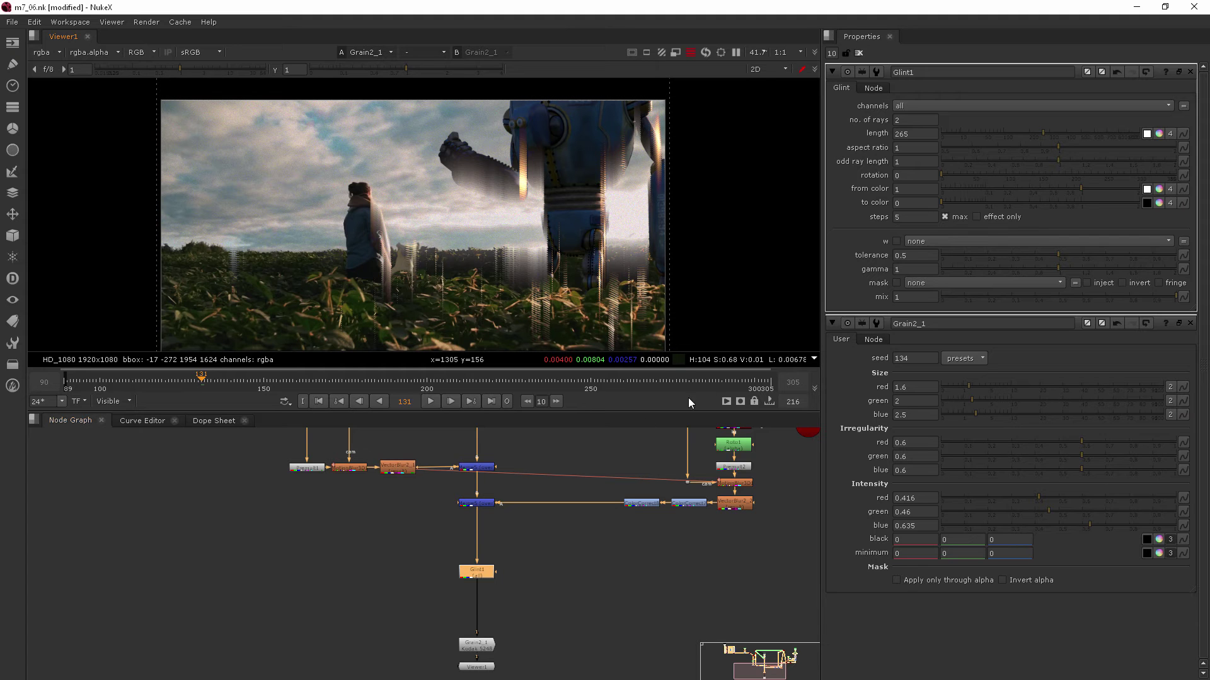
# - Undo the ray length back to 50 and pull Glint1 out of the main pipe
pyautogui.hotkey('ctrl', 'z')
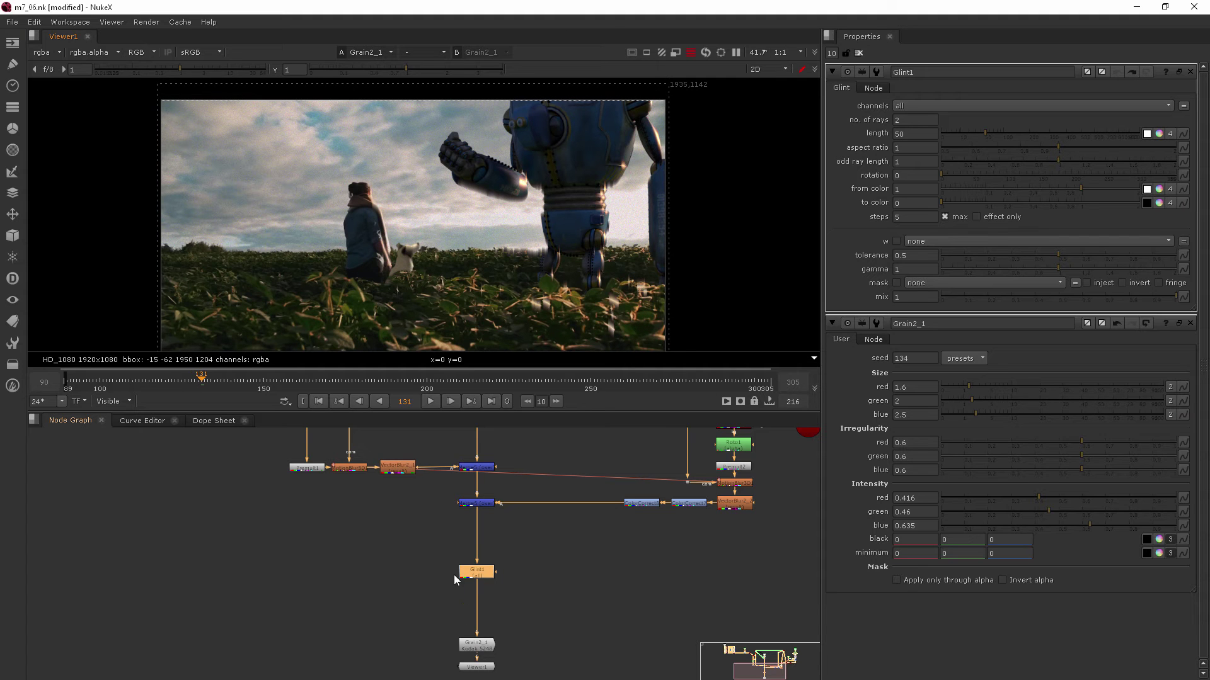
pyautogui.moveTo(482, 573); pyautogui.dragTo(419, 578)
pyautogui.moveTo(464, 624); pyautogui.dragTo(475, 508)
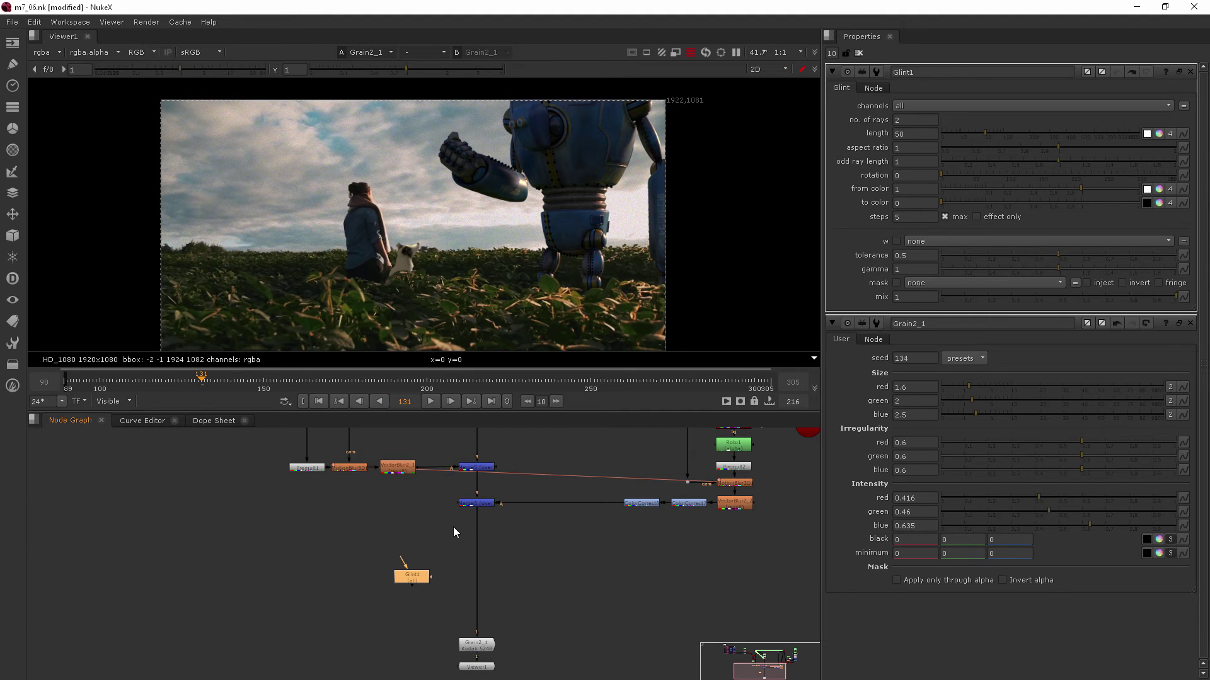
# - Park Glint1 unconnected beside the robot branch, detached from the VectorBlur2_1–Merge5 link
pyautogui.moveTo(302, 501); pyautogui.dragTo(356, 602, button='middle')
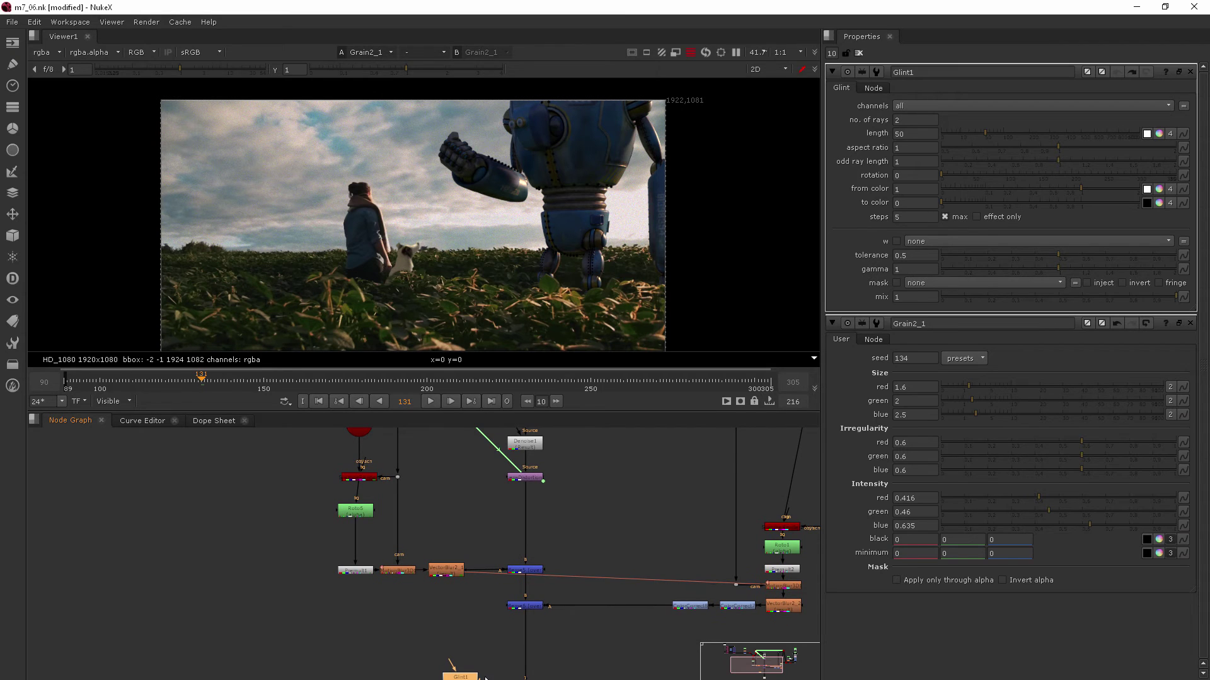
pyautogui.moveTo(469, 678); pyautogui.dragTo(418, 633)
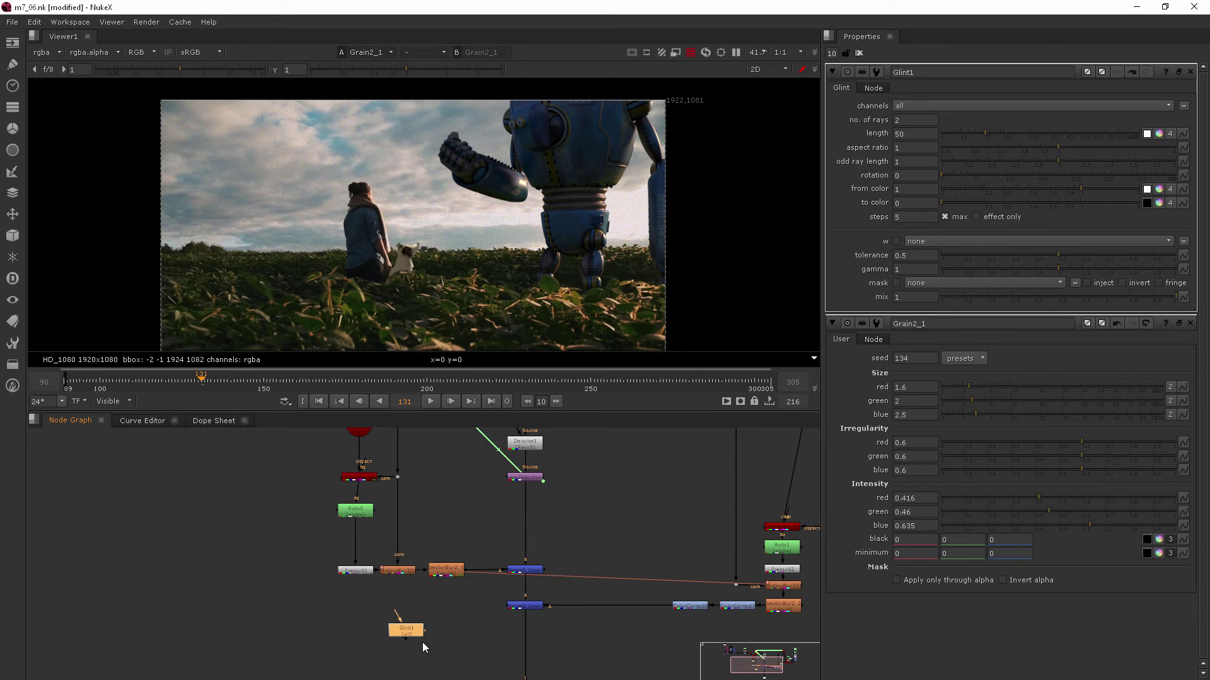
pyautogui.scroll(3, 431, 629)
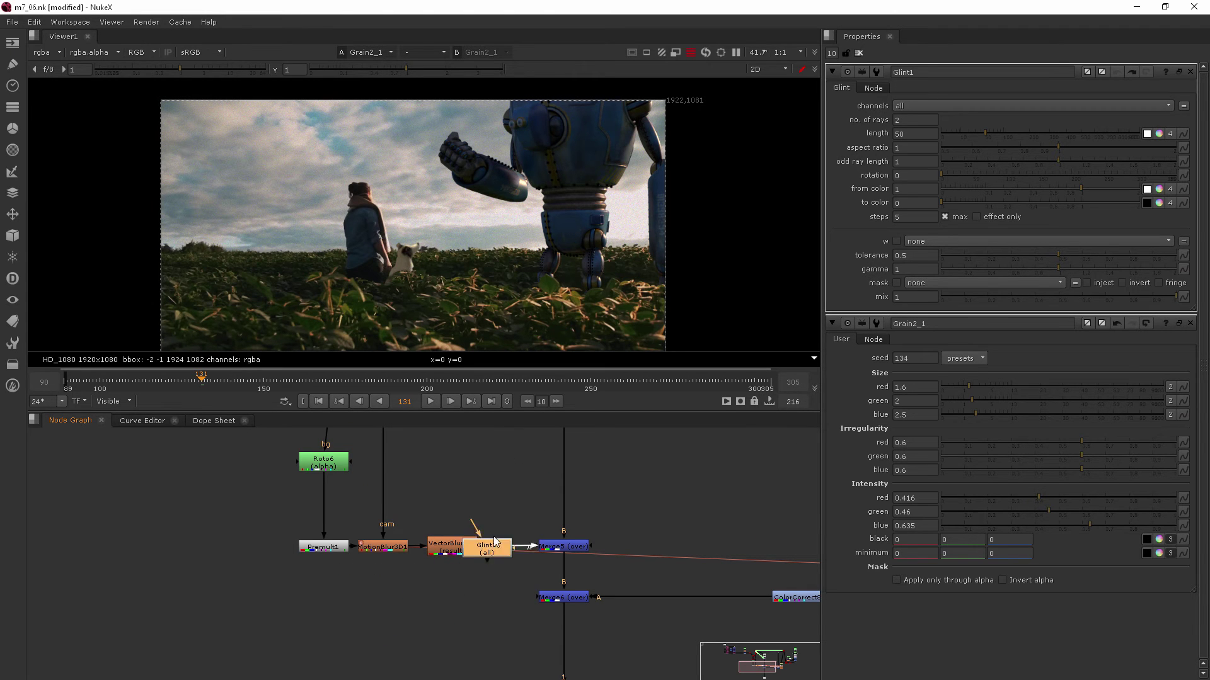
pyautogui.keyDown('ctrl'); pyautogui.keyDown('shift'); pyautogui.moveTo(504, 545); pyautogui.dragTo(496, 499); pyautogui.keyUp('shift'); pyautogui.keyUp('ctrl')
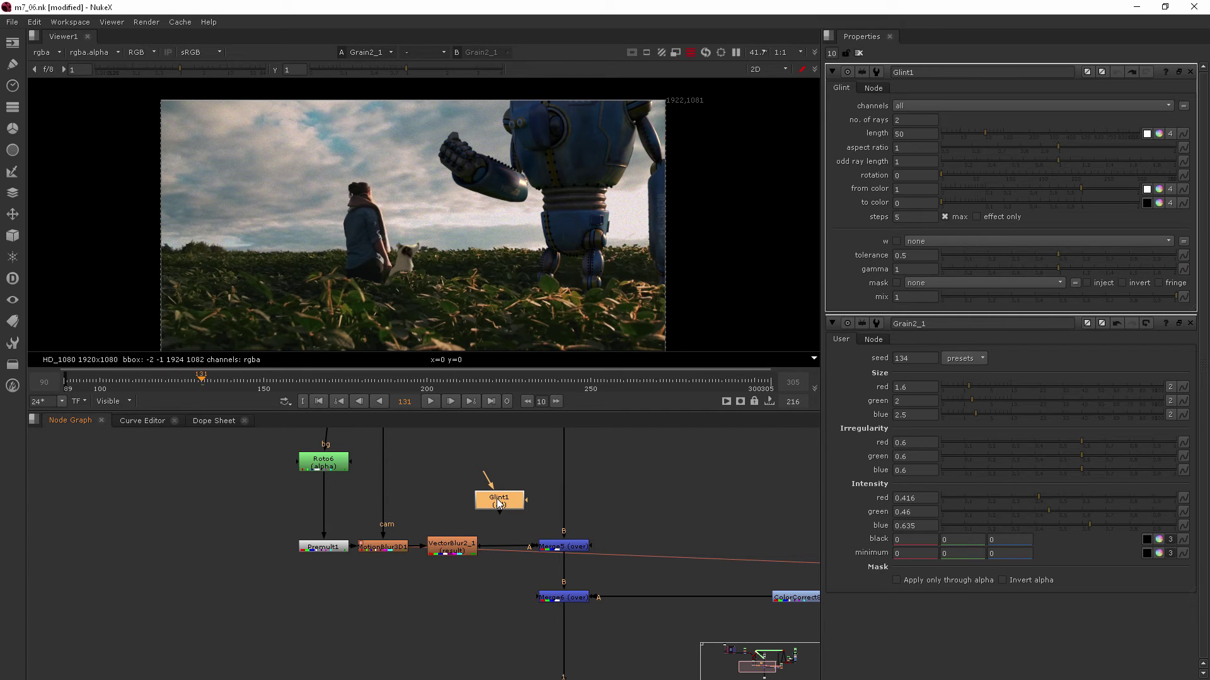
pyautogui.scroll(1, 496, 497)
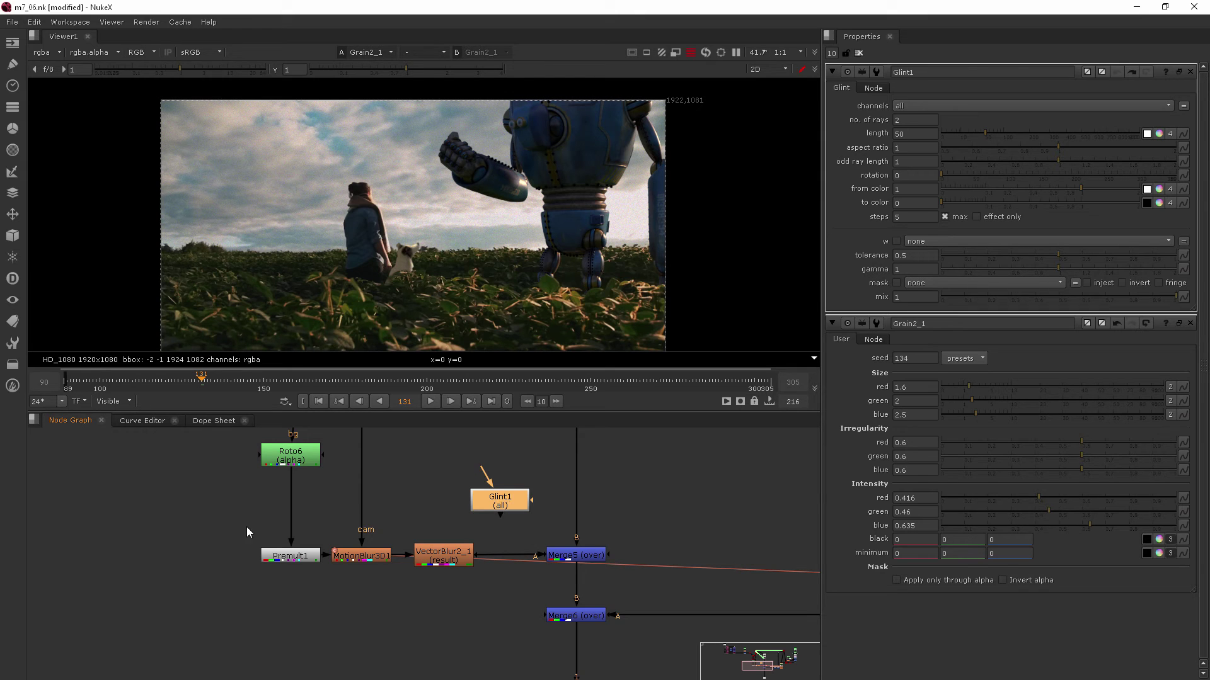
# - Move Premult1 under Roto6 and insert Glint1 between Premult1 and MotionBlur3D1
pyautogui.moveTo(192, 487); pyautogui.dragTo(217, 540, button='middle')
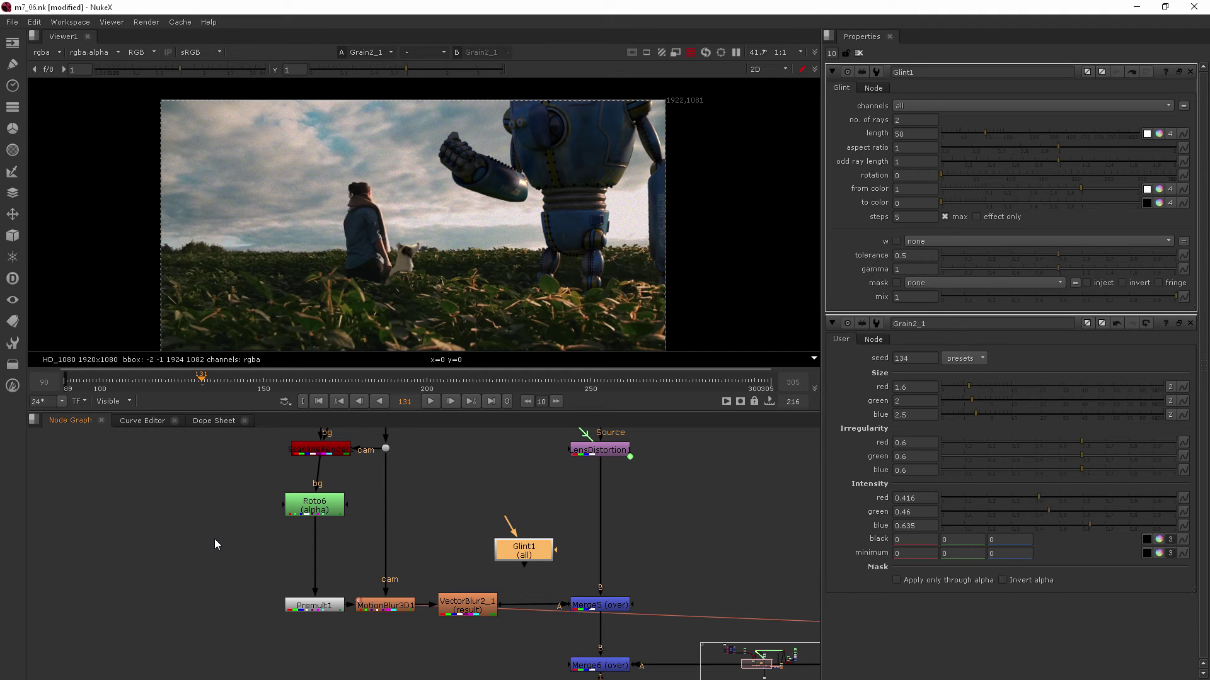
pyautogui.scroll(1, 315, 512)
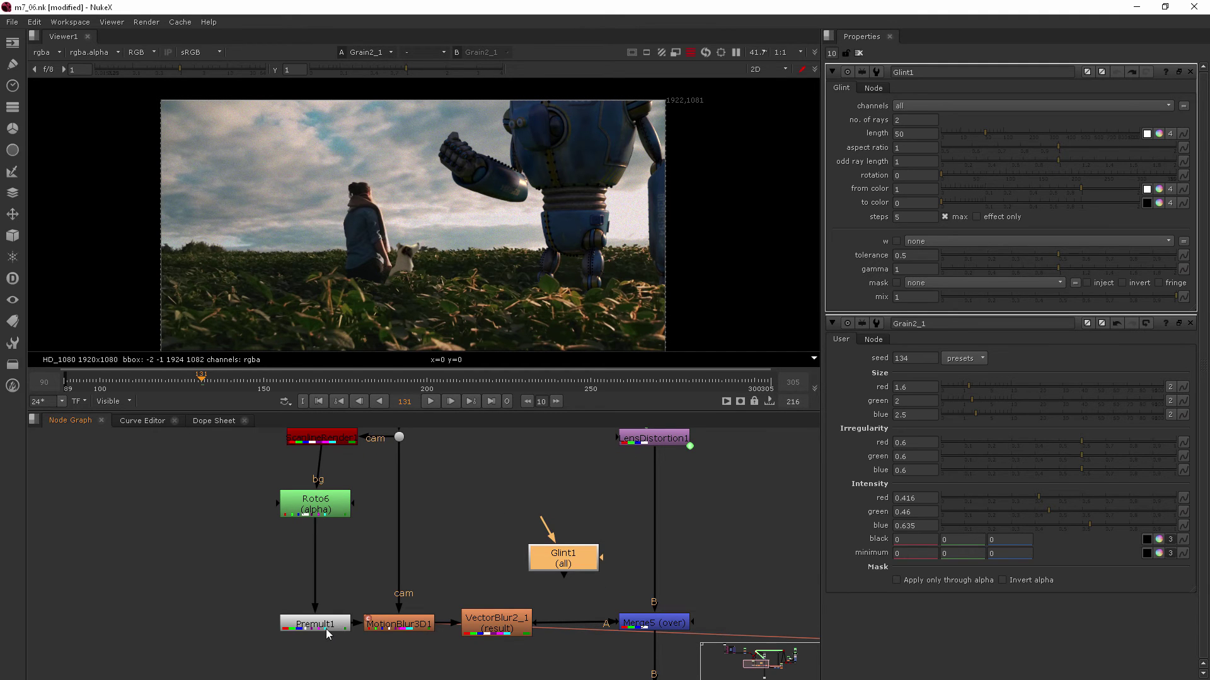
pyautogui.moveTo(329, 627); pyautogui.dragTo(333, 556)
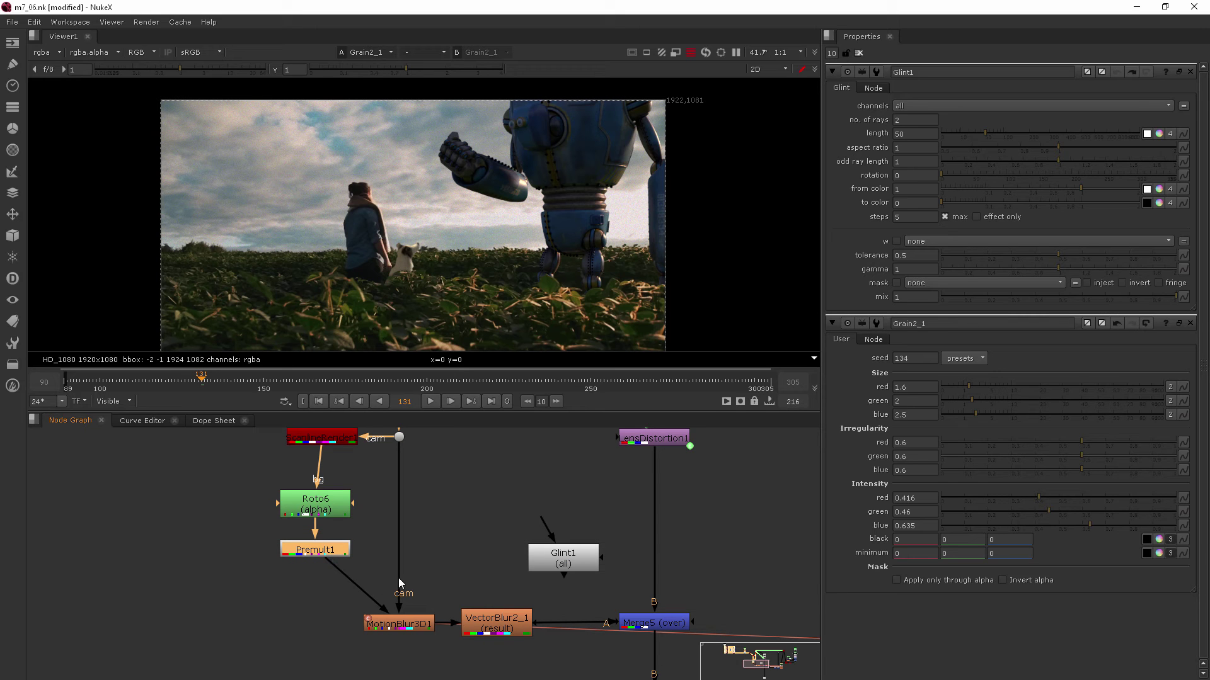
pyautogui.moveTo(557, 558); pyautogui.dragTo(320, 625)
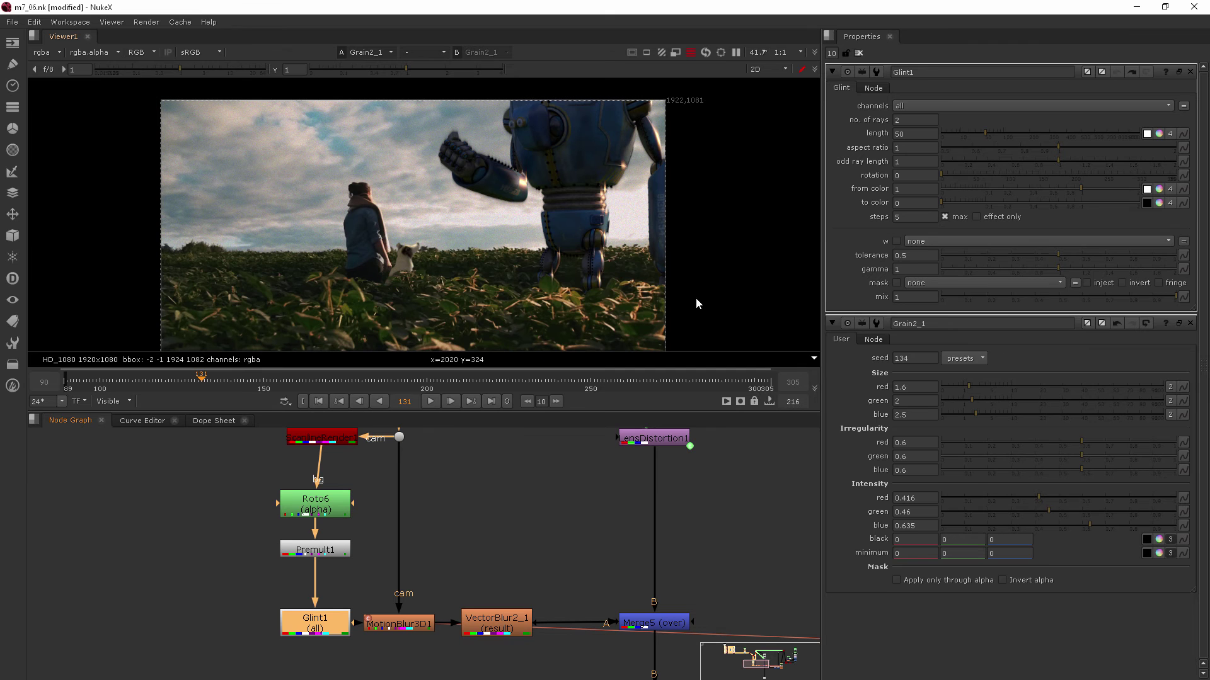
# - Try a glint ray length of 280, then revert it to 50
pyautogui.scroll(4, 607, 165)
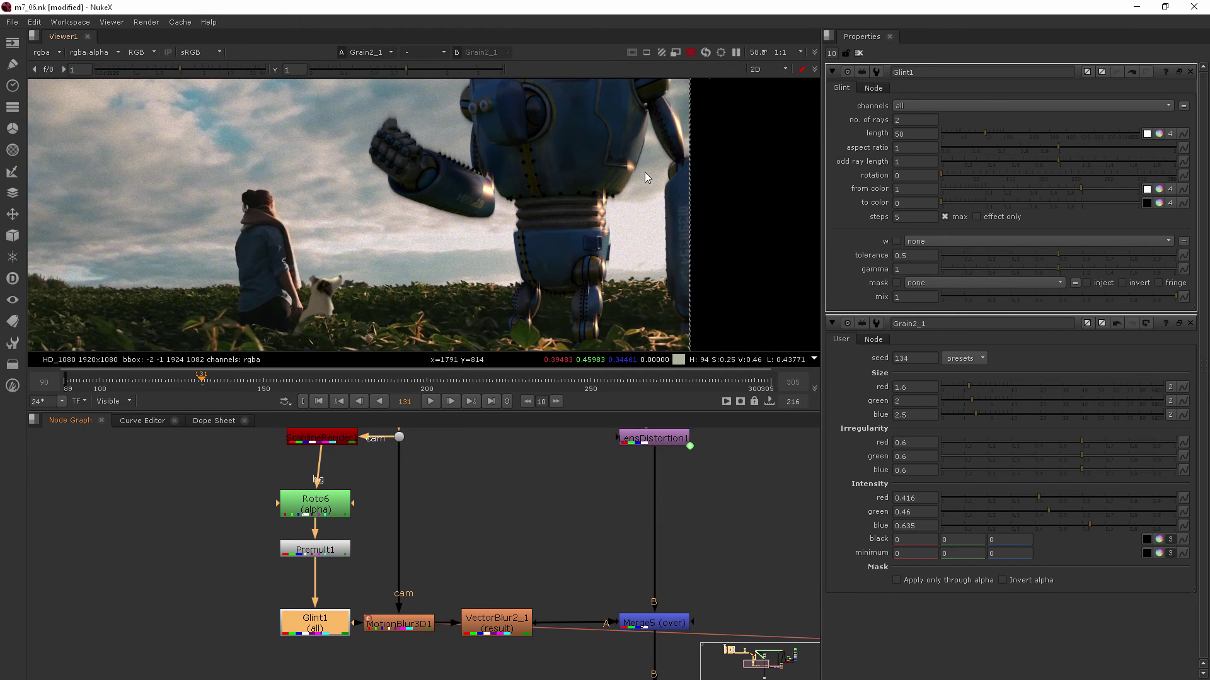
pyautogui.click(1045, 132)
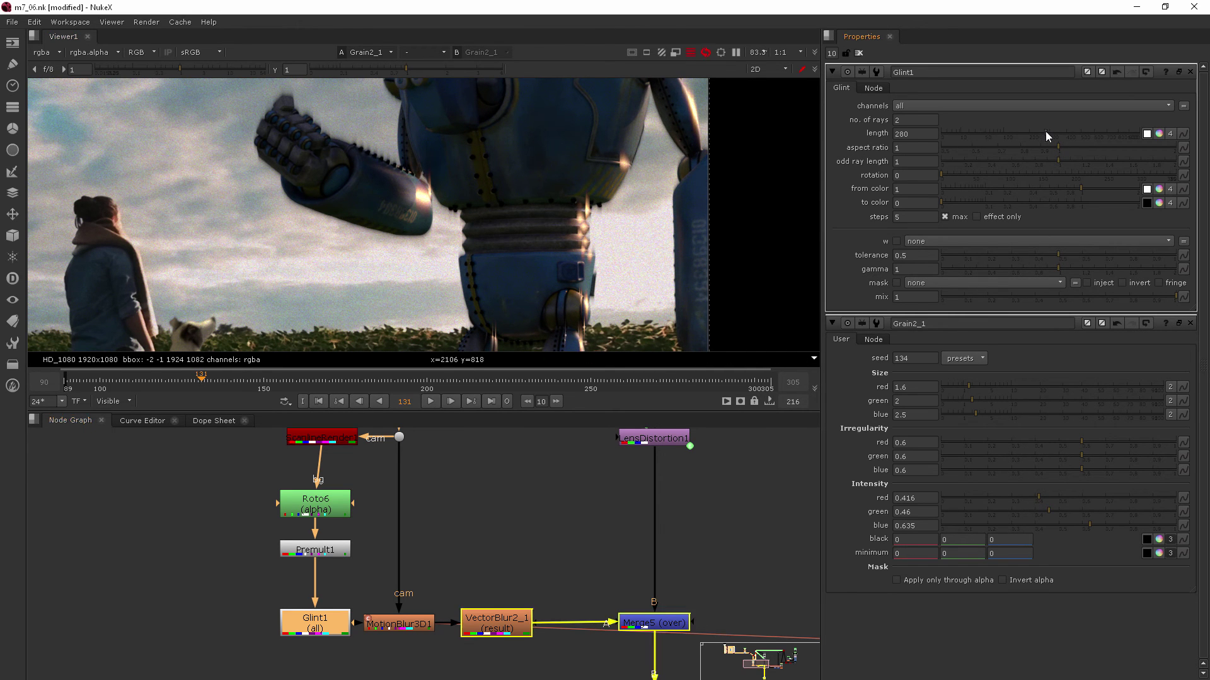
pyautogui.hotkey('ctrl', 'z')
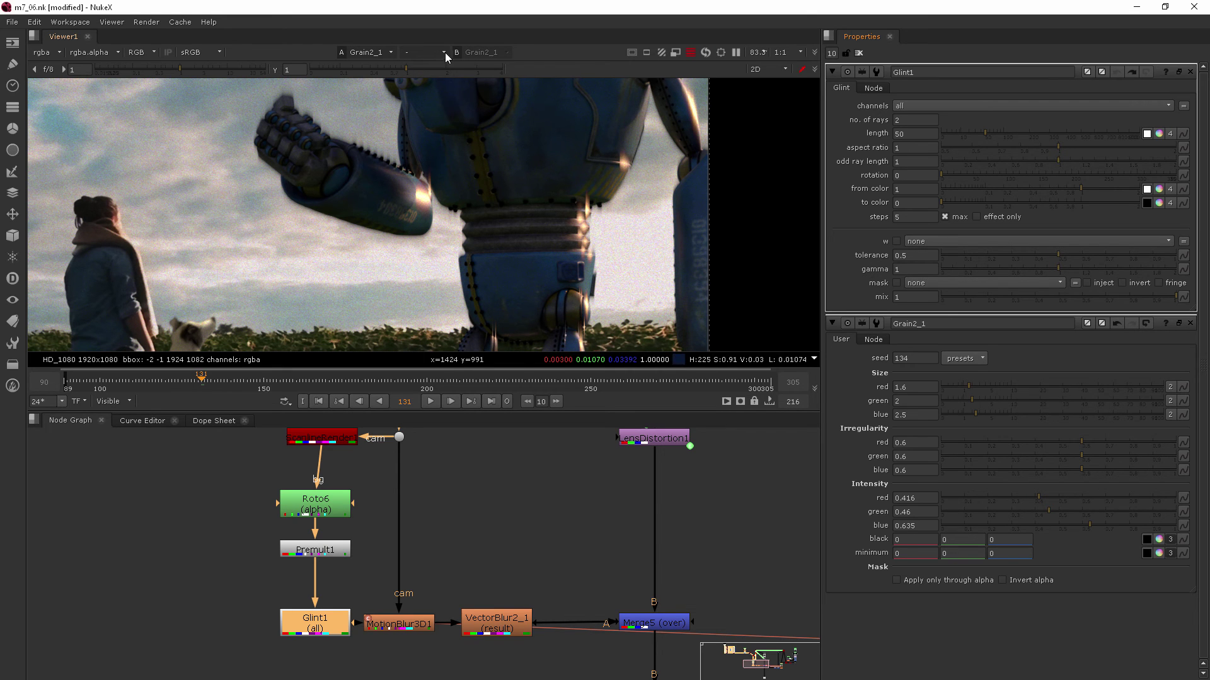
# - Set Glint1's rotation to 31 so the glints angle toward the sun
pyautogui.click(961, 174)
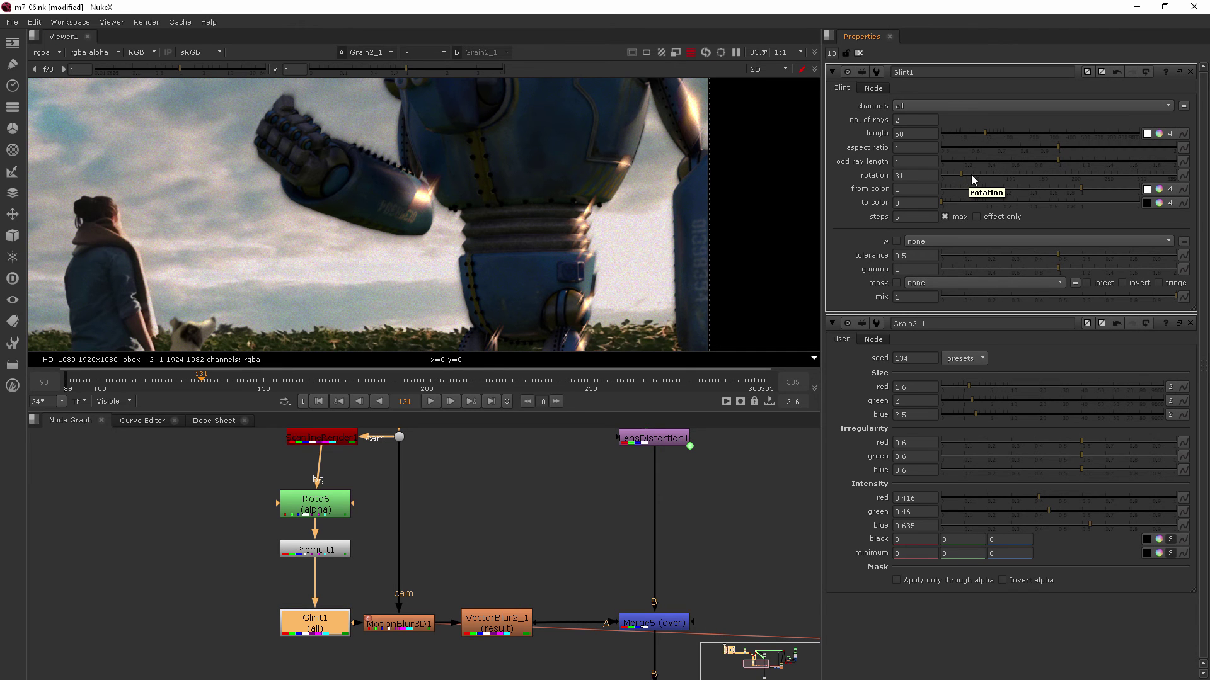
pyautogui.scroll(-5, 598, 220)
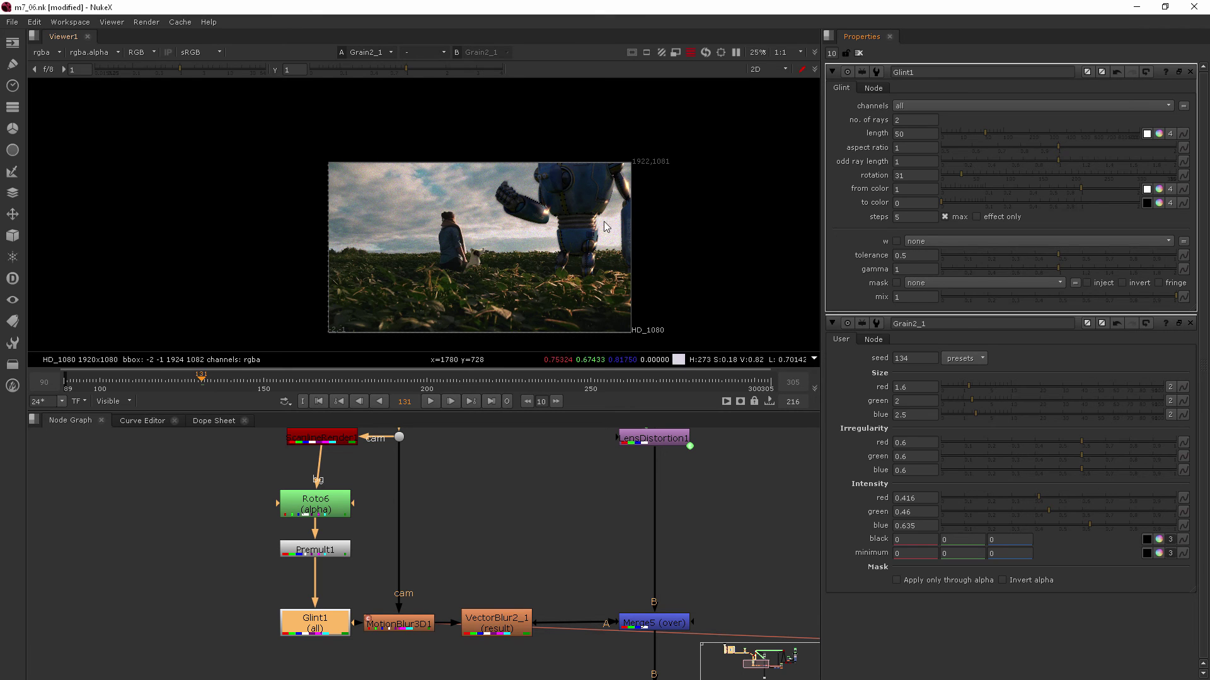
pyautogui.scroll(2, 602, 218)
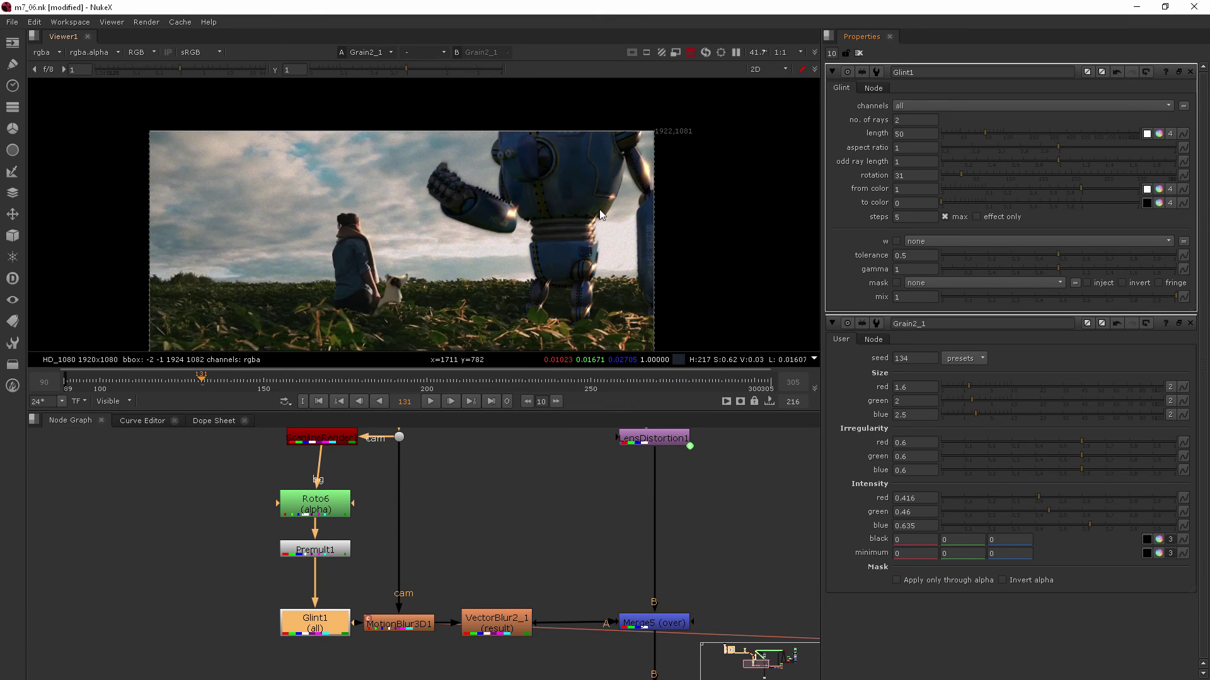
pyautogui.scroll(5, 602, 208)
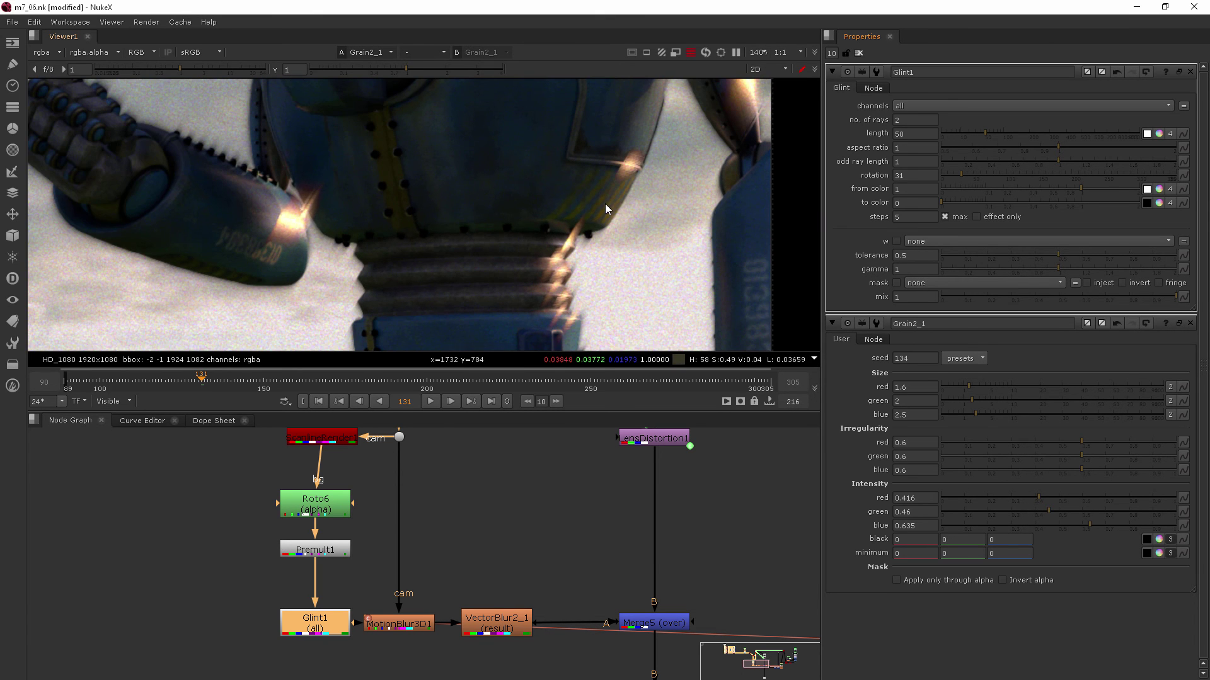
# - Set Glint1's ray length to 28 and its number of rays to 20
pyautogui.click(965, 133)
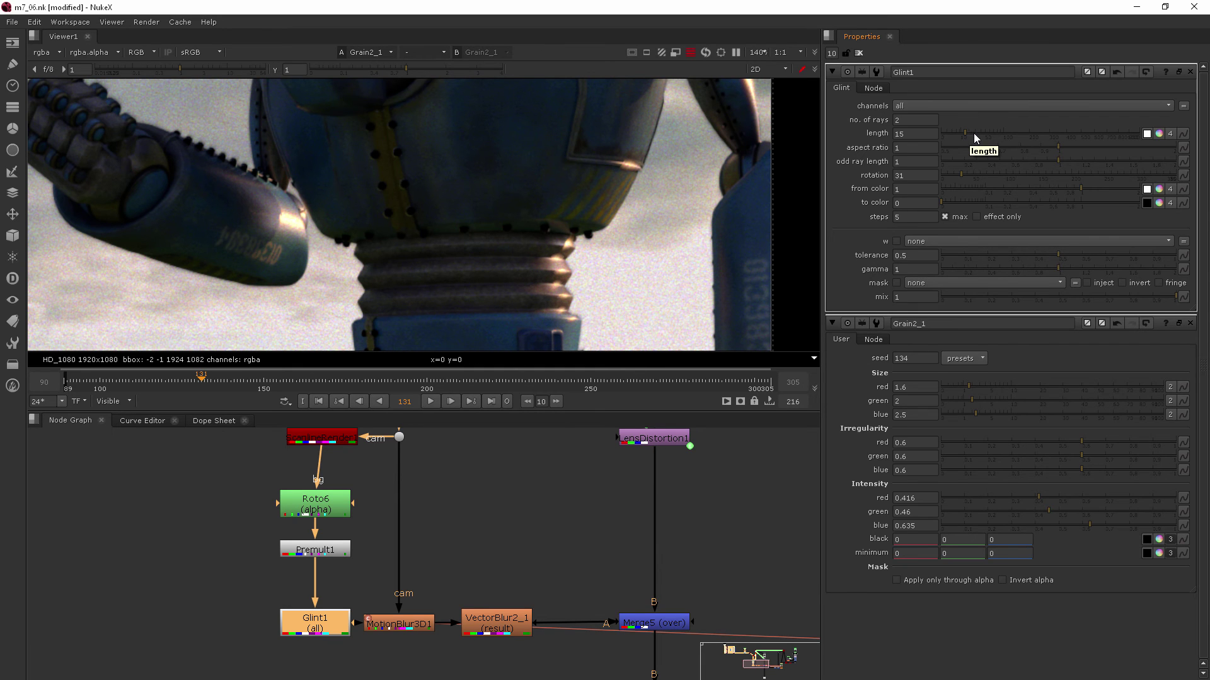
pyautogui.click(973, 133)
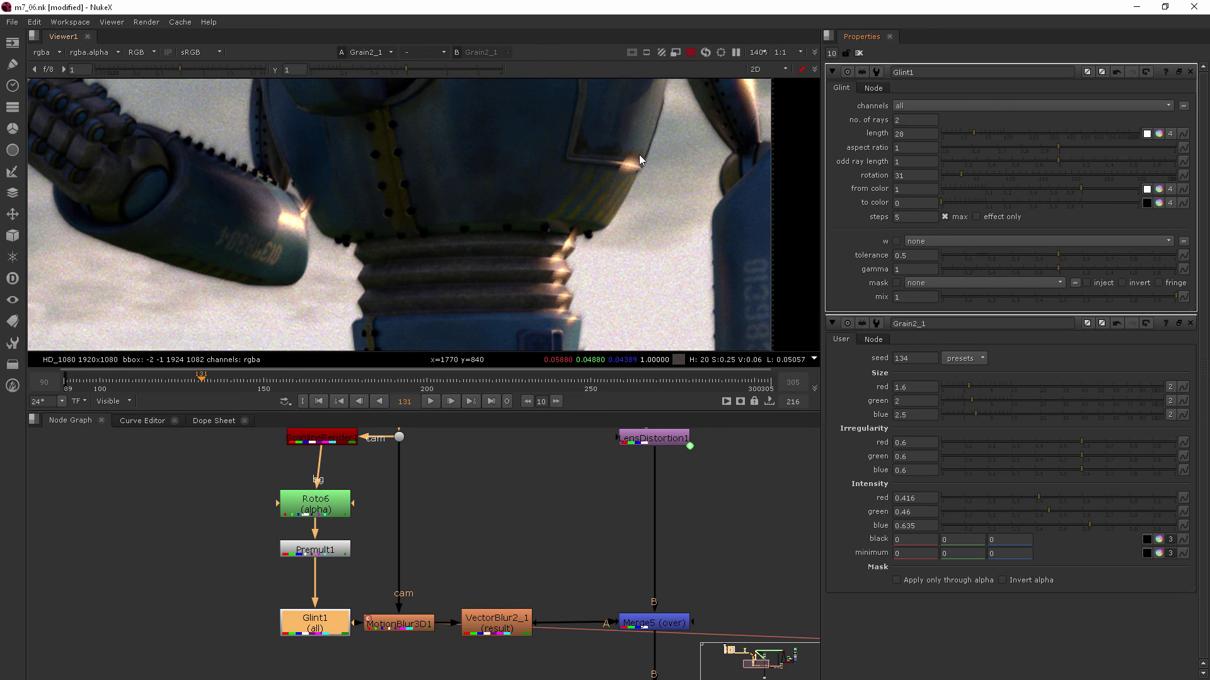
pyautogui.doubleClick(902, 119)
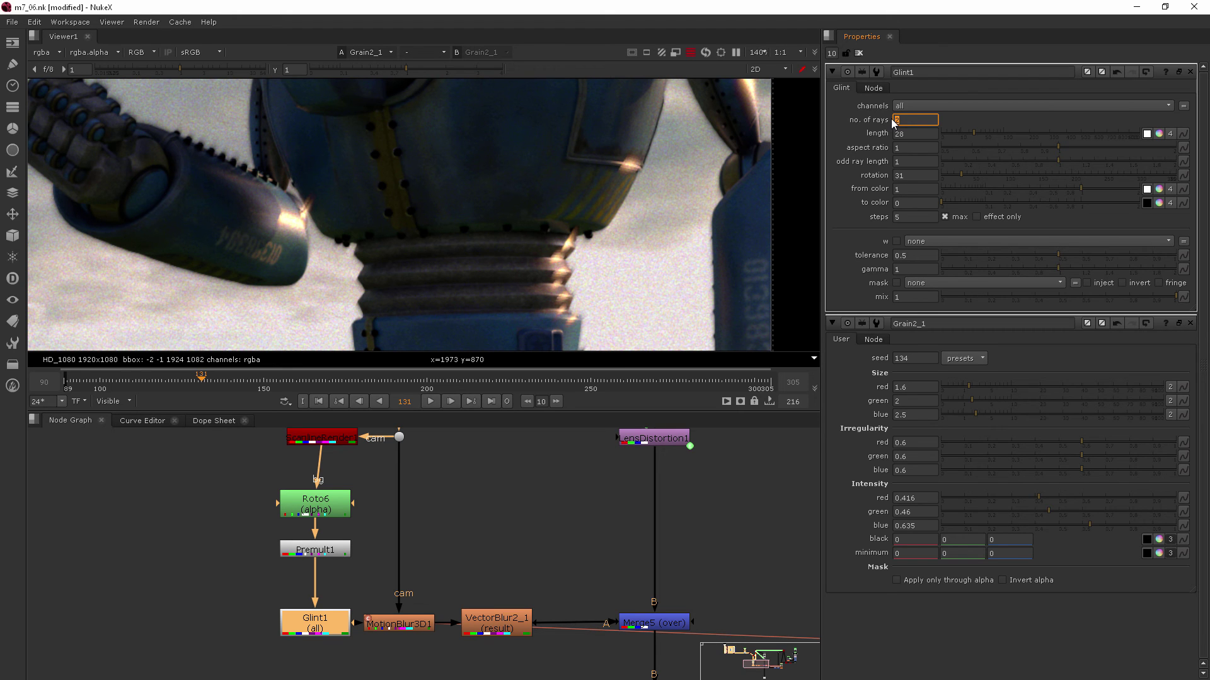
pyautogui.write('20')
pyautogui.press('Return')
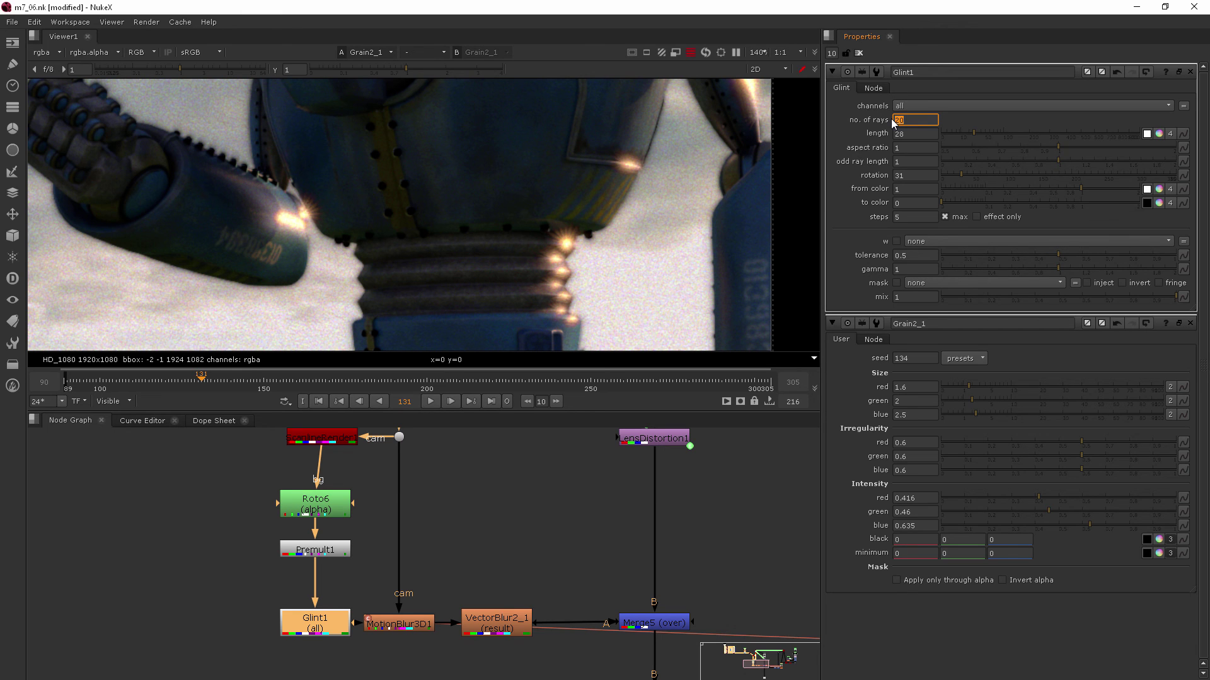
# - Change Glint1's number of rays to 2 and zoom the viewer out to the full frame
pyautogui.write('2')
pyautogui.press('Return')
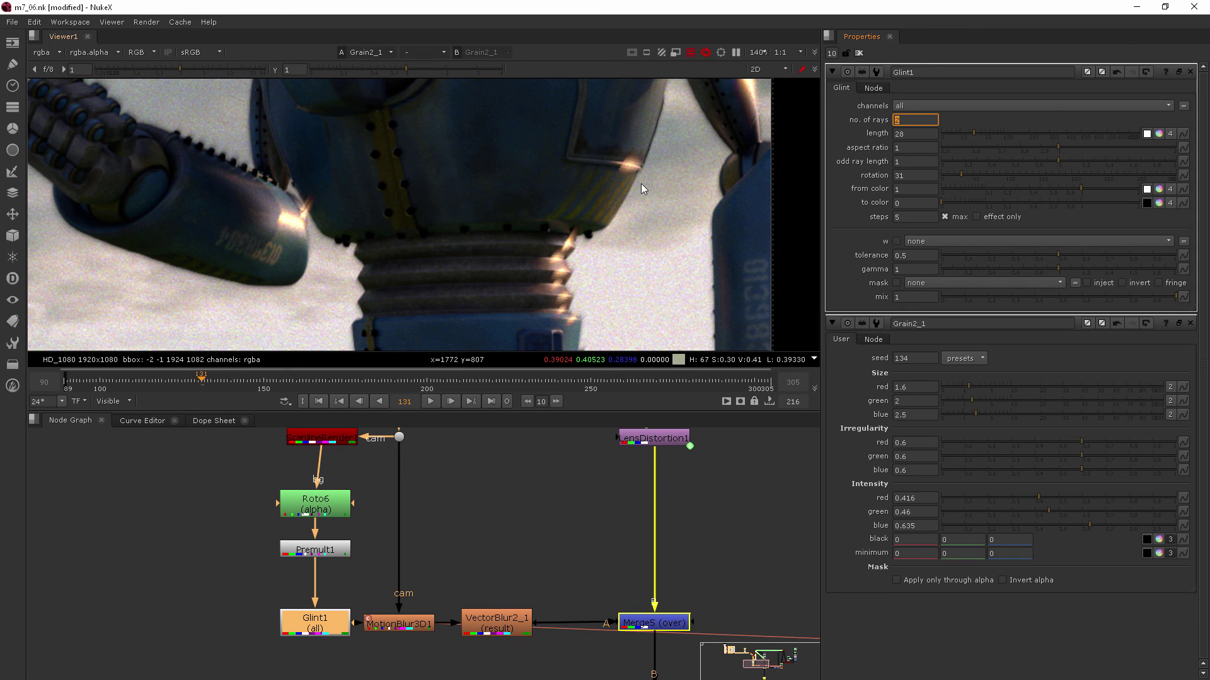
pyautogui.scroll(-3, 652, 178)
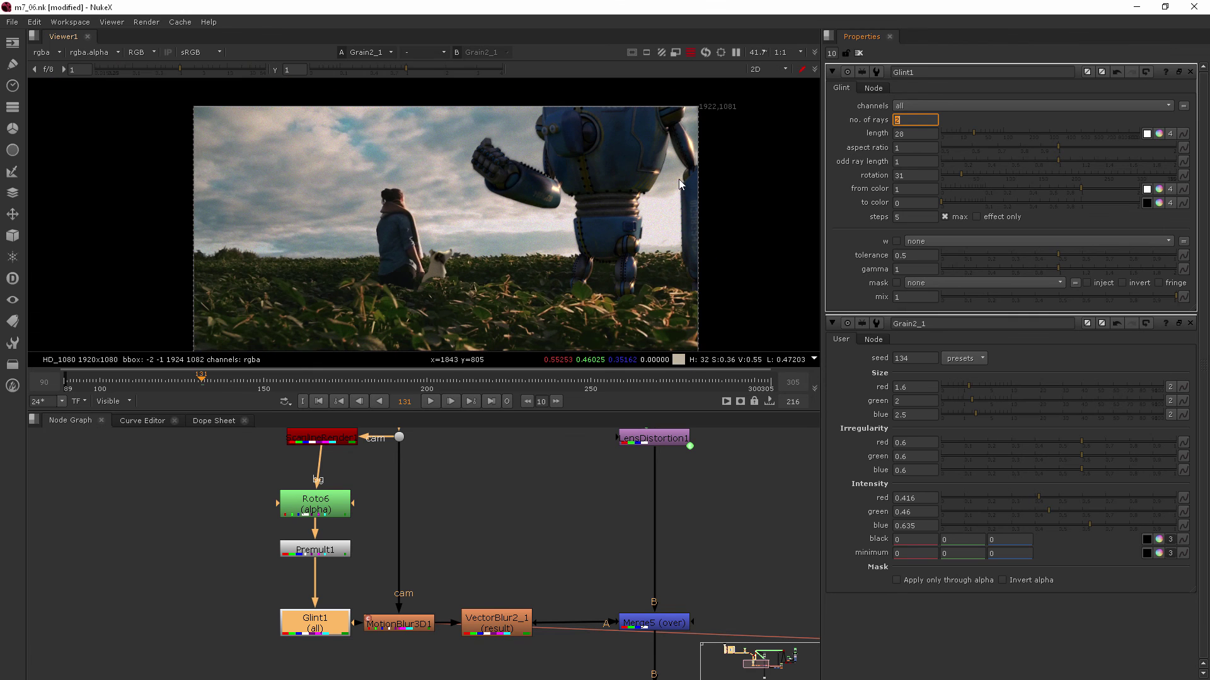
pyautogui.scroll(-2, 679, 182)
pyautogui.moveTo(679, 185); pyautogui.dragTo(608, 156, button='middle')
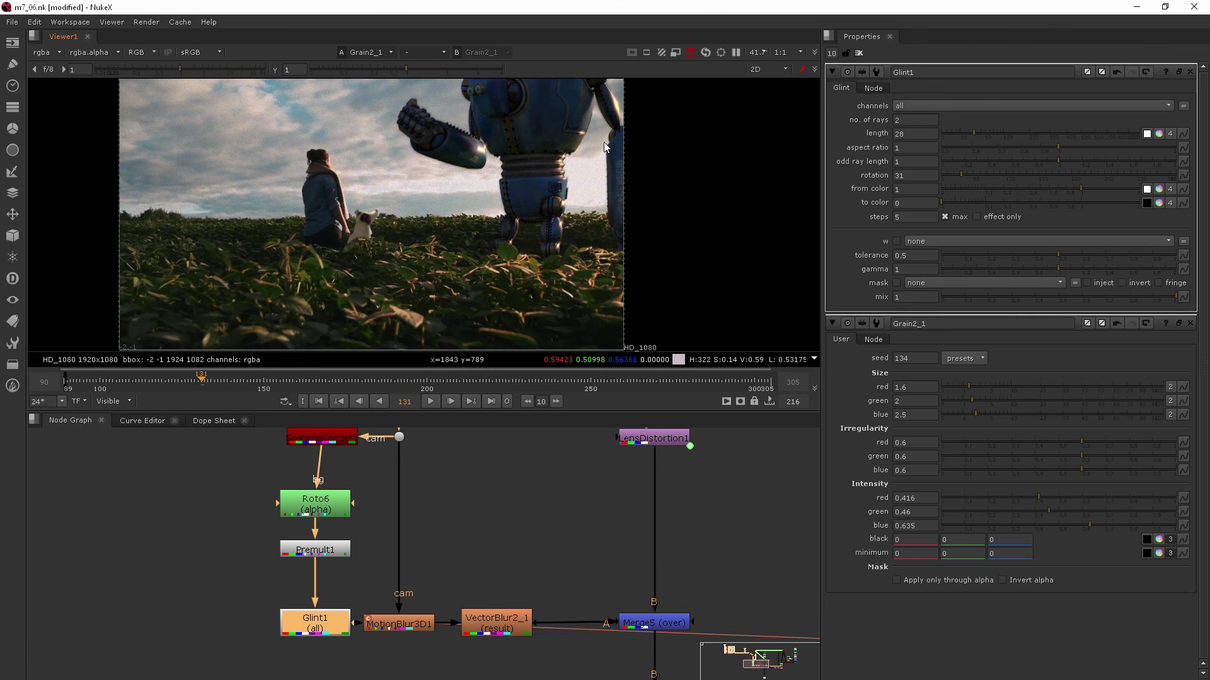
pyautogui.scroll(-1, 509, 265)
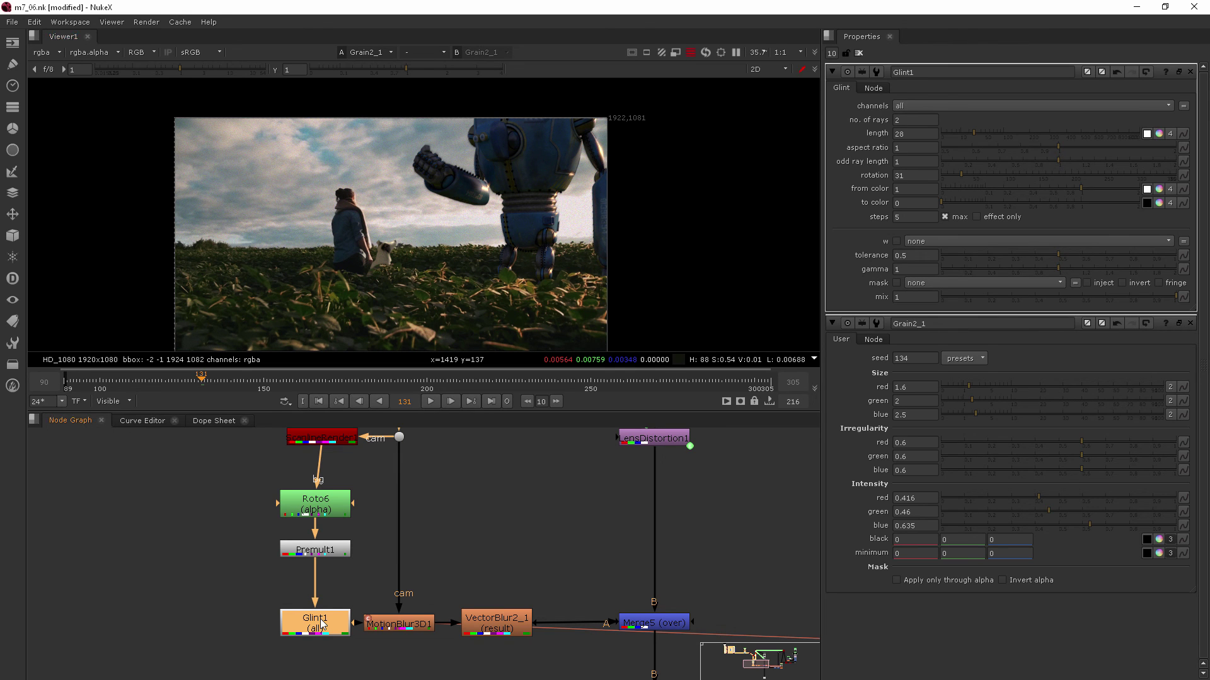
pyautogui.press('d')
pyautogui.press('d')
pyautogui.press('d')
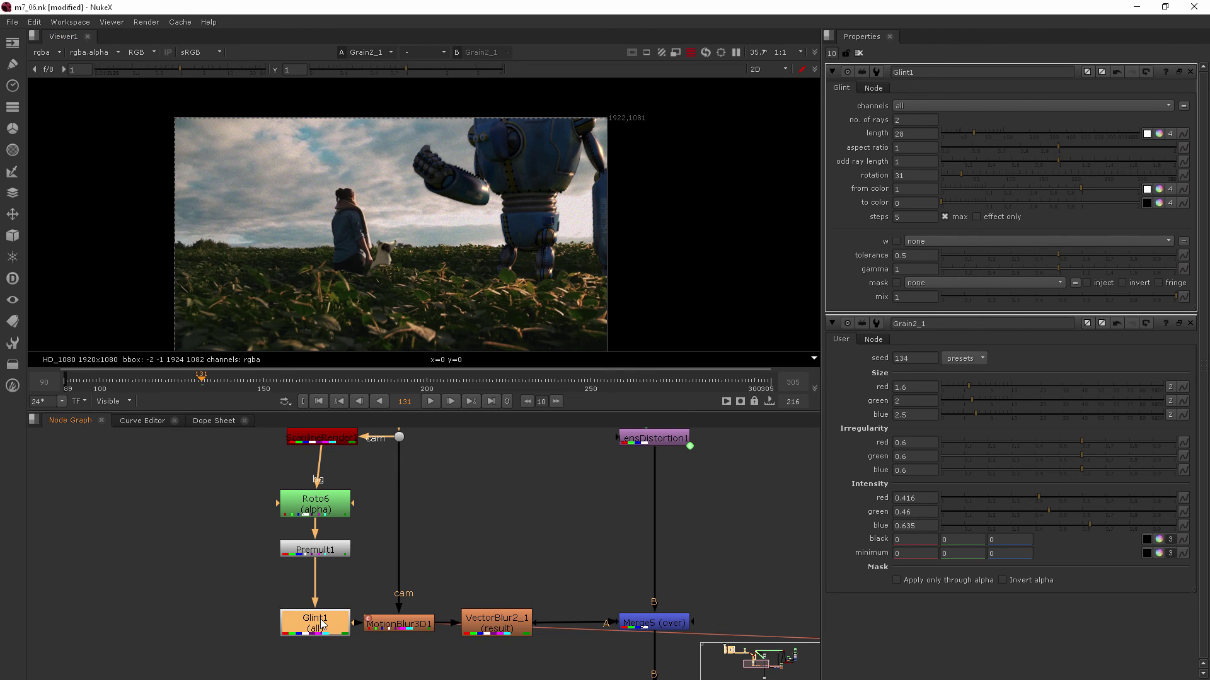
pyautogui.press('d')
pyautogui.press('d')
pyautogui.press('d')
pyautogui.click(580, 529)
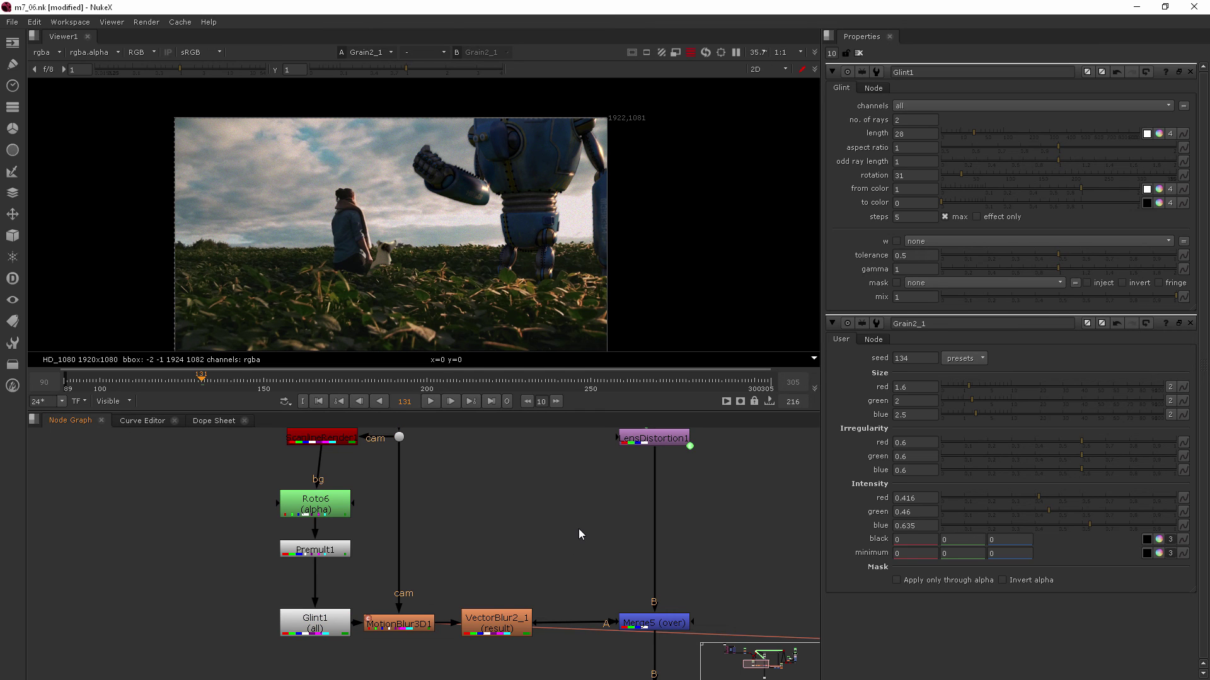